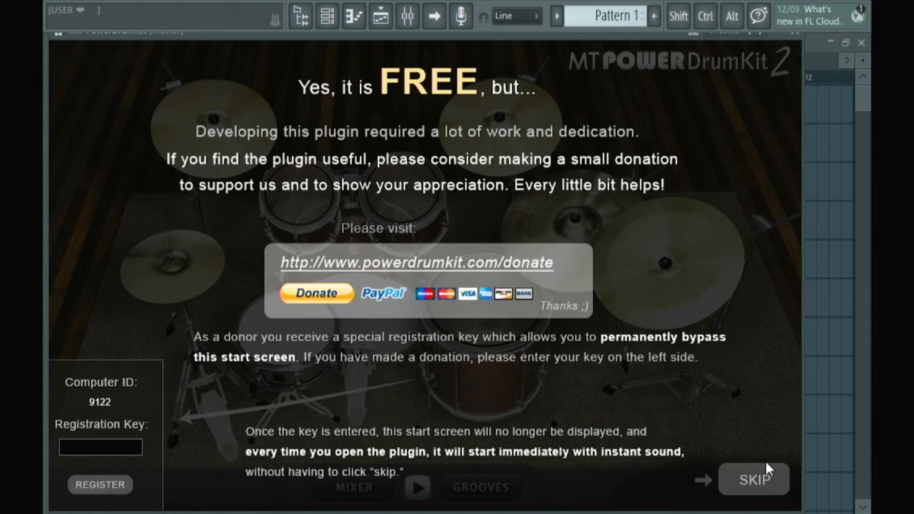
# - Skip the donation start screen of MT-PowerDrumKit 2
pyautogui.click(764, 468)
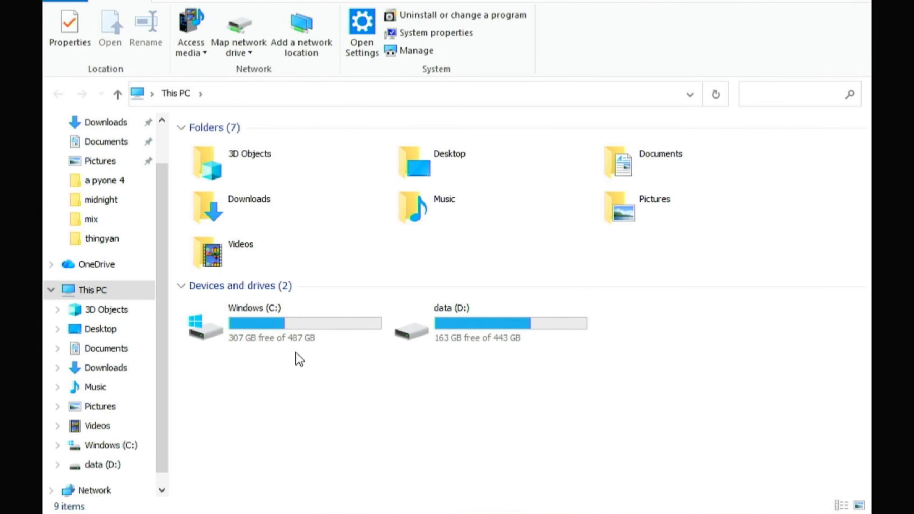
# - Switch to File Explorer and locate MT-PowerDrumKit.dll in C:\Program Files\Steinberg\VSTPlugins
pyautogui.doubleClick(274, 331)
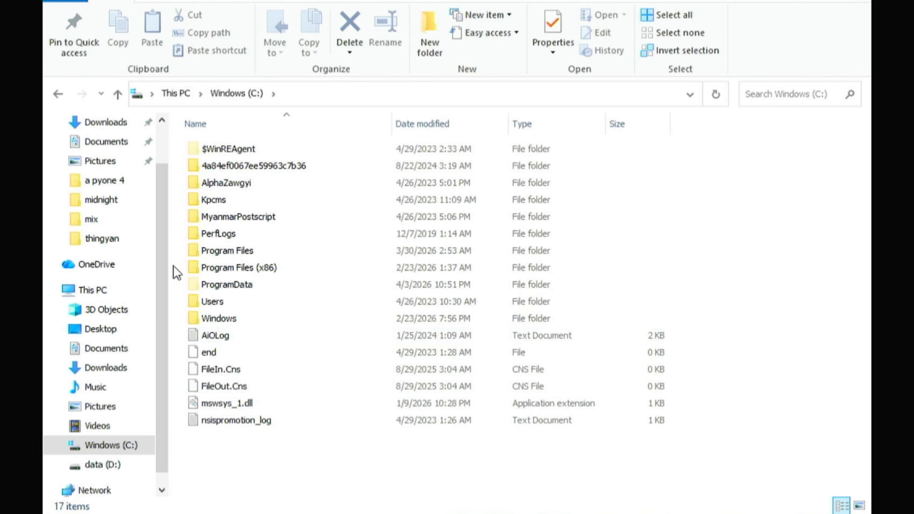
pyautogui.doubleClick(240, 254)
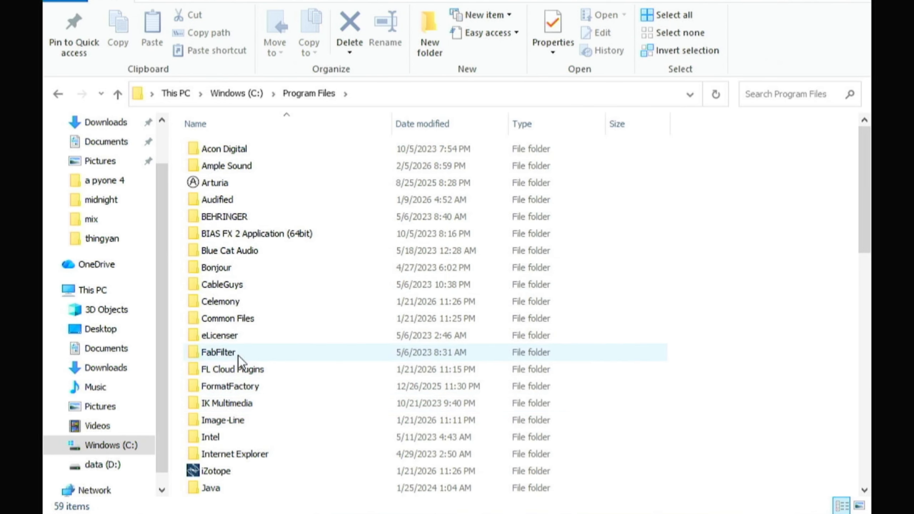
pyautogui.scroll(-4, 256, 418)
pyautogui.scroll(-5, 260, 410)
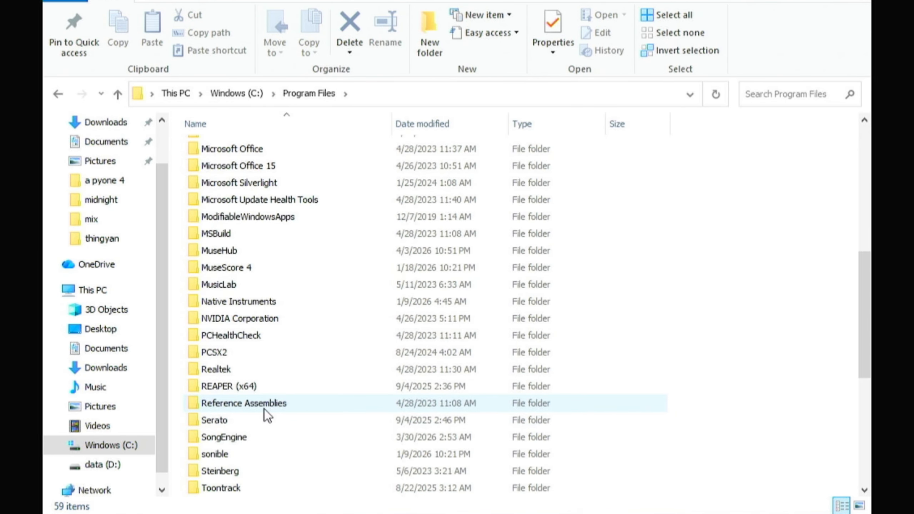
pyautogui.doubleClick(228, 374)
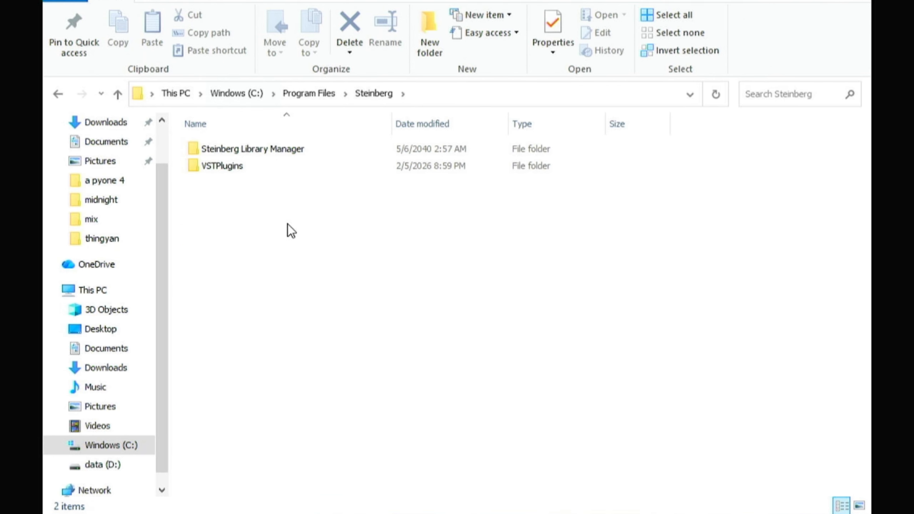
pyautogui.doubleClick(229, 172)
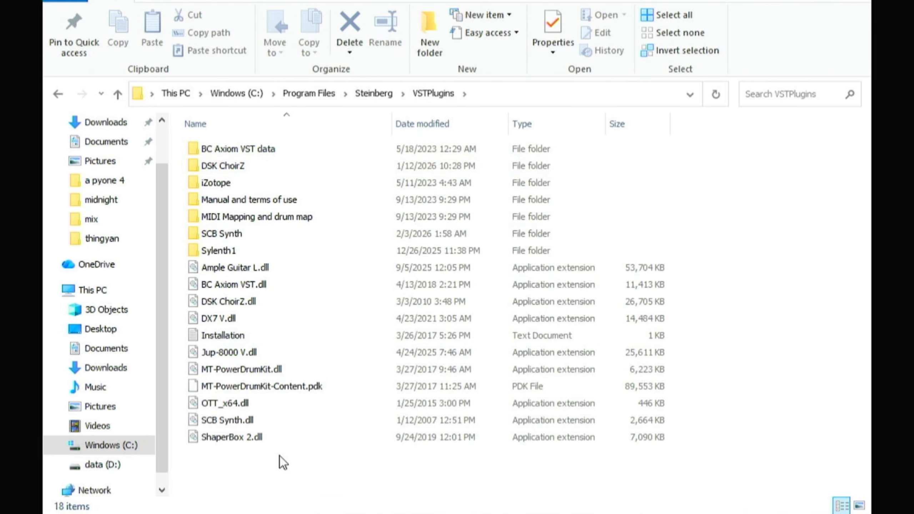
pyautogui.click(255, 371)
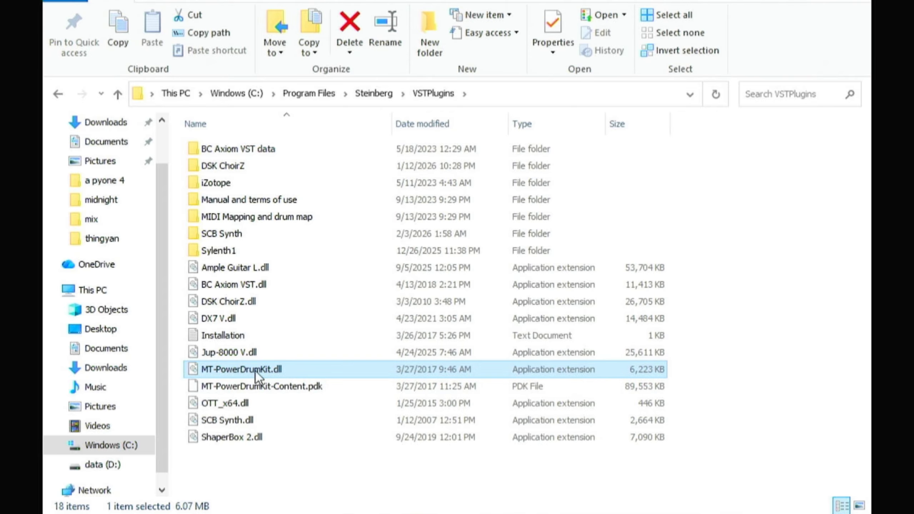
pyautogui.moveTo(252, 368)
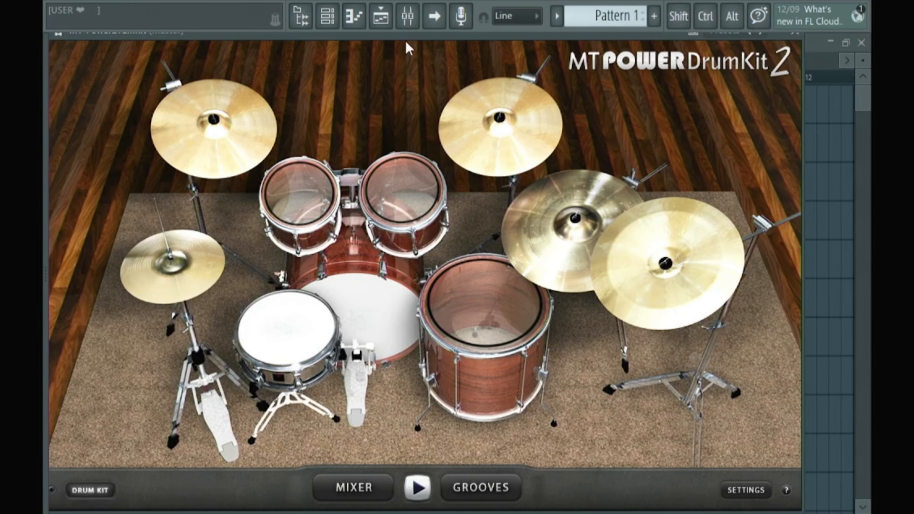
# - Switch back to FL Studio and audition the floor tom and snare of the drum kit
pyautogui.click(444, 328)
pyautogui.click(306, 310)
# - In the MT-PowerDrumKit piano roll, add C3 notes on beats 1, 3 and 3.5 and D3 notes on beats 2 and 4 of bar 1
pyautogui.click(327, 16)
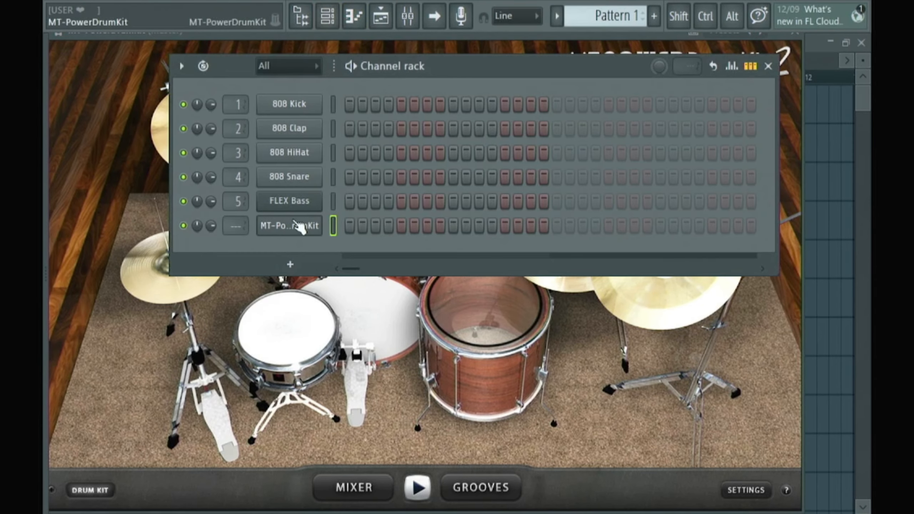
pyautogui.rightClick(299, 229)
pyautogui.click(350, 223)
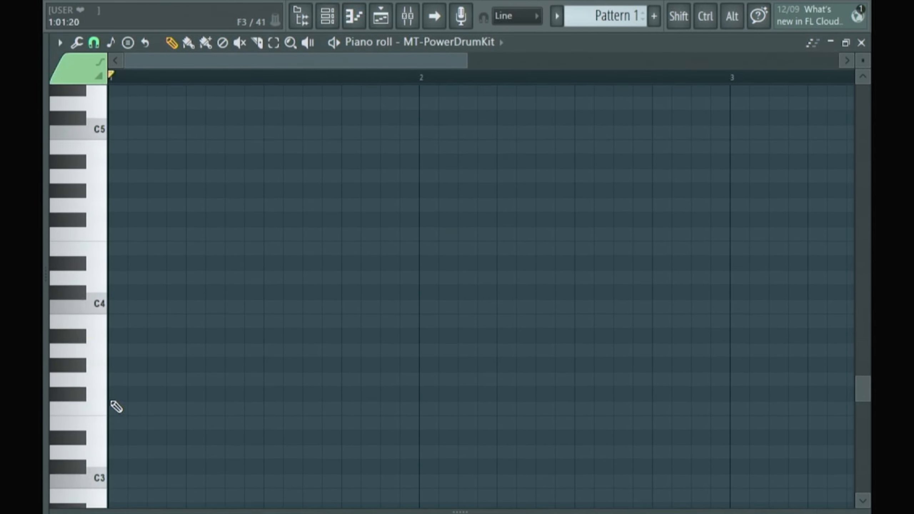
pyautogui.scroll(-3, 116, 407)
pyautogui.click(115, 331)
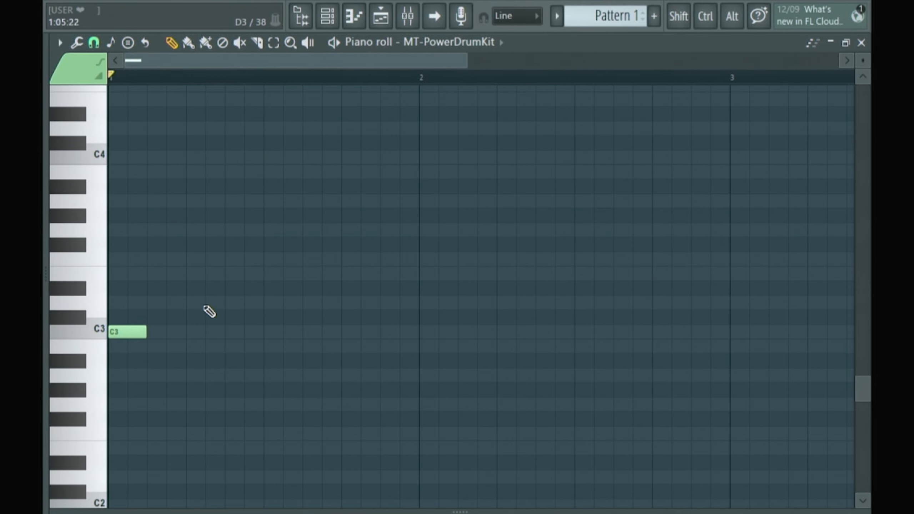
pyautogui.click(201, 303)
pyautogui.click(268, 331)
pyautogui.click(308, 332)
pyautogui.click(349, 303)
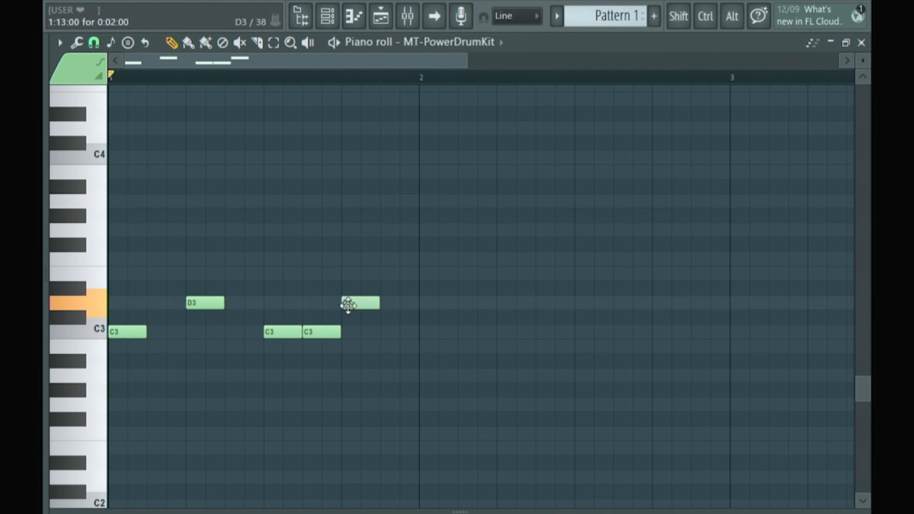
# - Play back the Pattern 1 drum beat and stop it
pyautogui.click(366, 0)
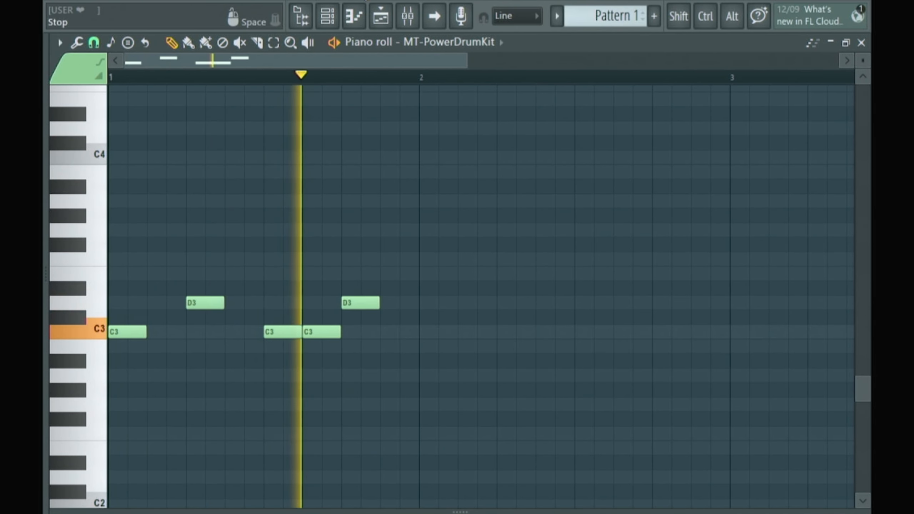
pyautogui.click(366, 1)
# - Switch to Pattern 2 and open the groove browser of MT-PowerDrumKit
pyautogui.click(327, 16)
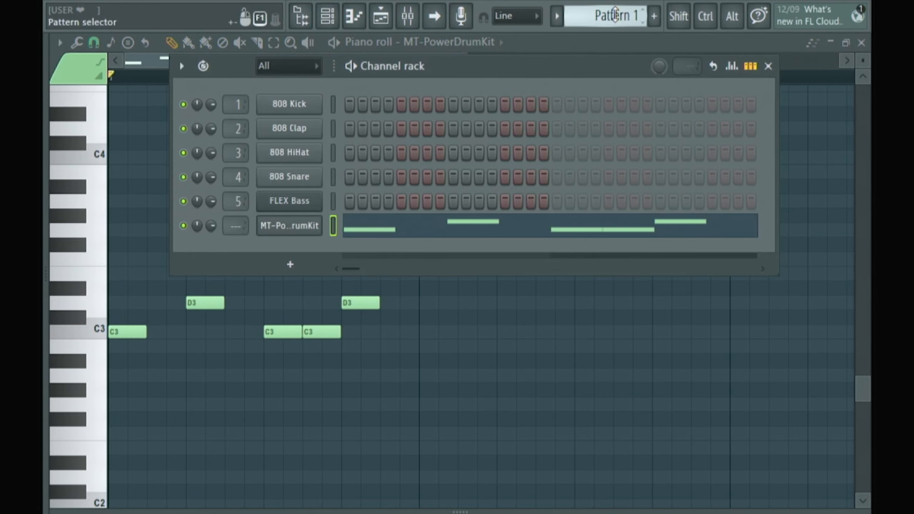
pyautogui.scroll(-1, 615, 15)
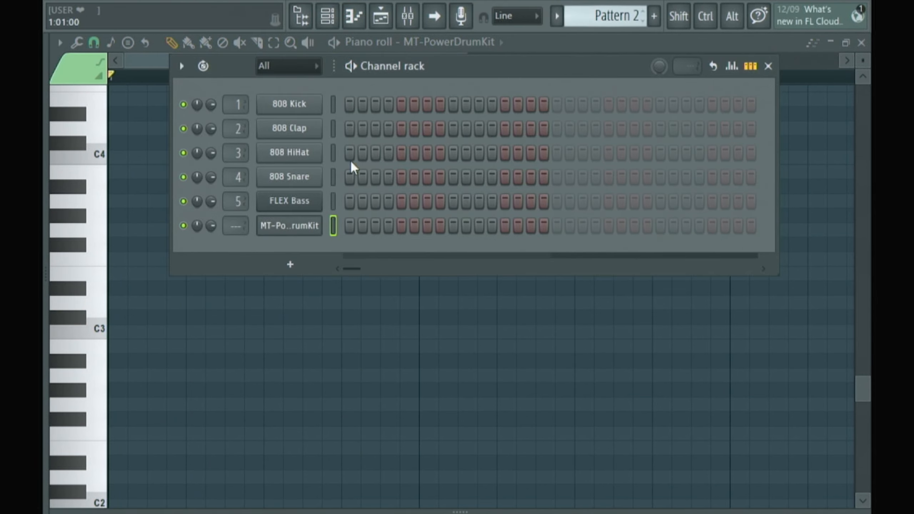
pyautogui.click(282, 227)
pyautogui.click(463, 492)
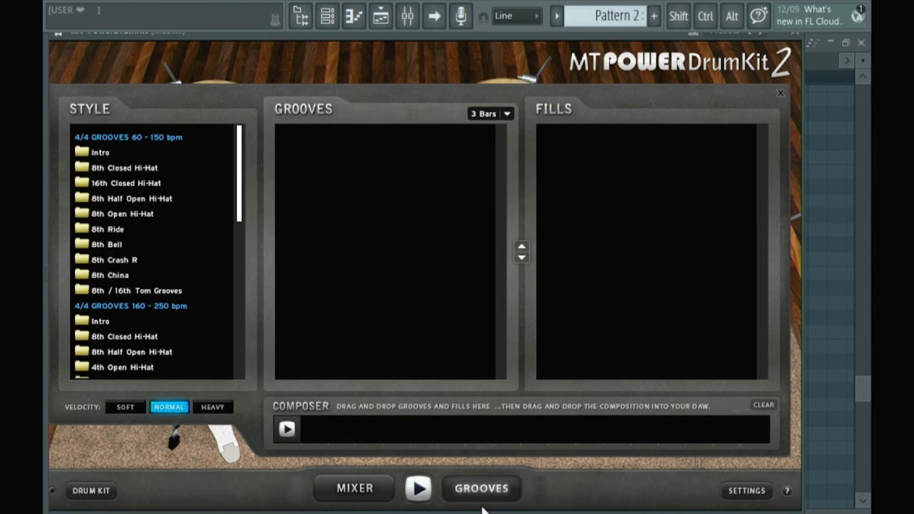
# - Audition Intro 03 from the 4/4 60 - 150 bpm Intro style and place its MIDI on the 808 Snare channel
pyautogui.click(97, 158)
pyautogui.click(305, 167)
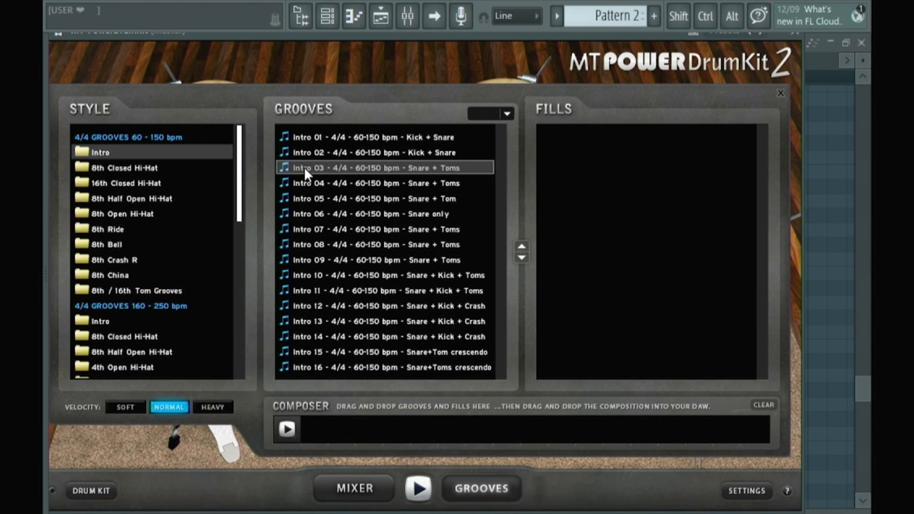
pyautogui.click(422, 483)
pyautogui.moveTo(430, 95); pyautogui.dragTo(321, 178)
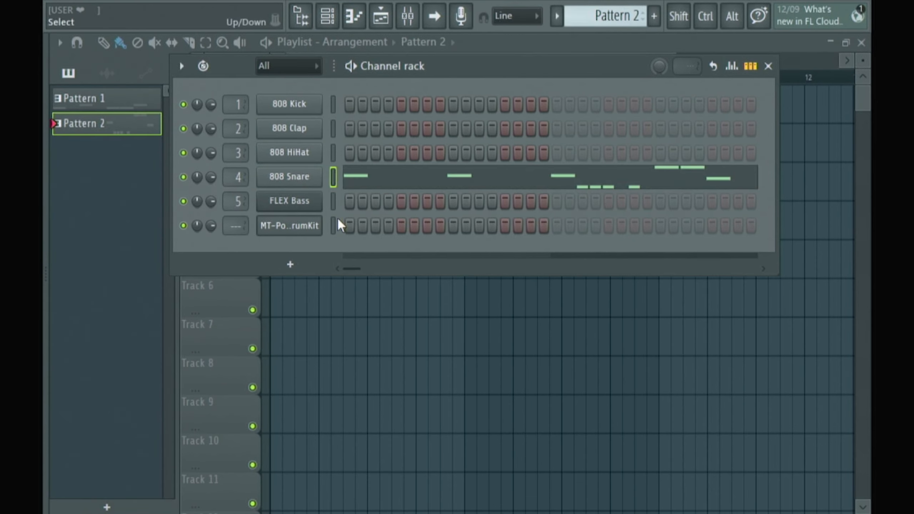
# - From the 16th Closed Hi-Hat style, audition Groove 05 and Fill 01, and place Groove 05 on the 808 HiHat channel
pyautogui.click(310, 232)
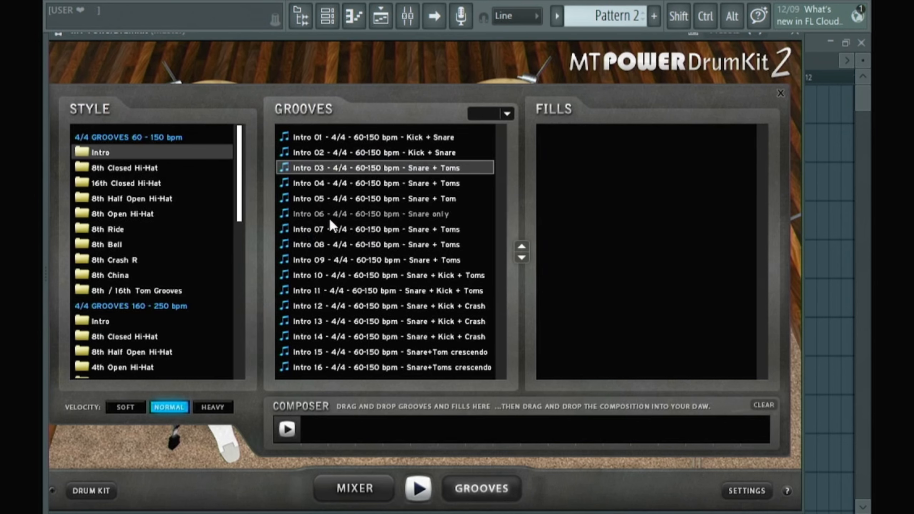
pyautogui.click(140, 182)
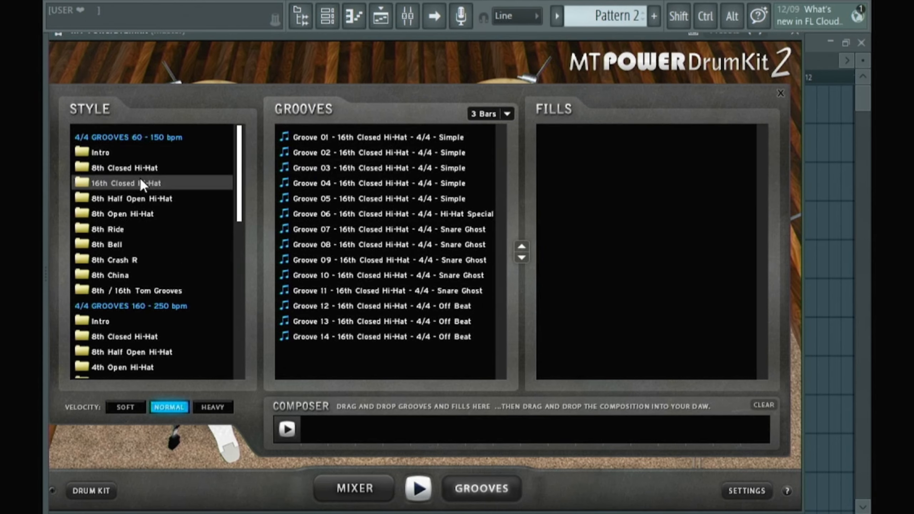
pyautogui.click(302, 199)
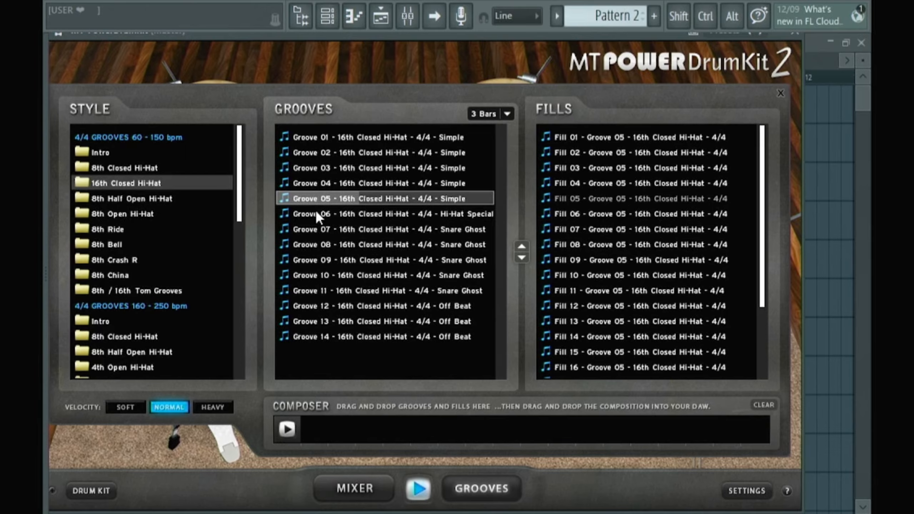
pyautogui.click(602, 138)
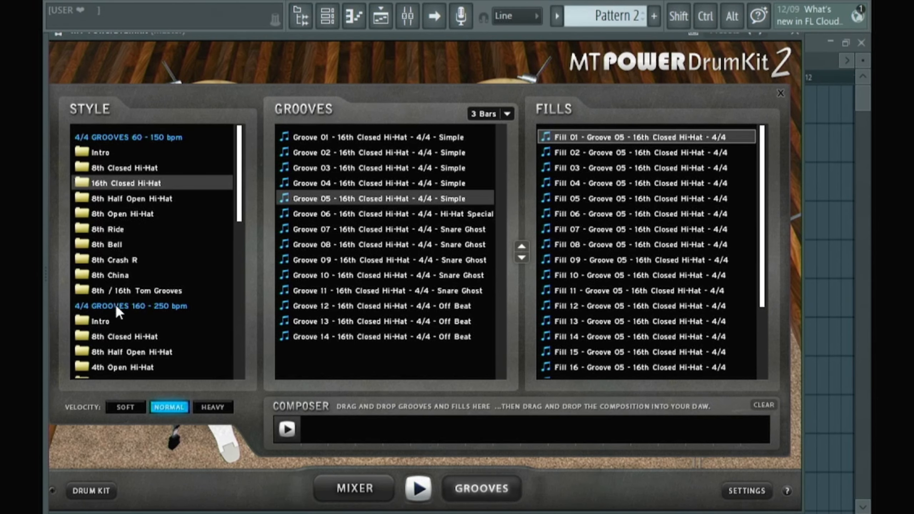
pyautogui.moveTo(340, 199); pyautogui.dragTo(308, 152)
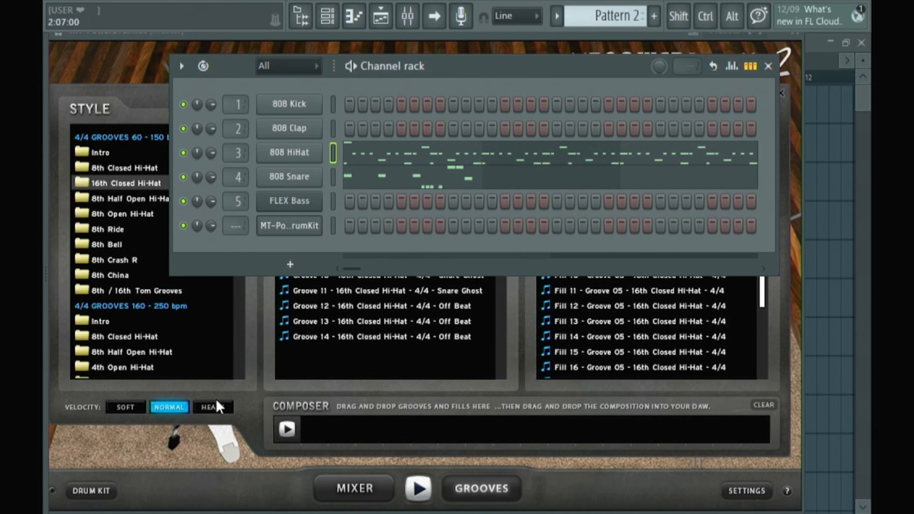
# - Move the Channel rack clear of the fills list, place Fill 02 on the 808 Clap channel, and close the rack
pyautogui.moveTo(463, 66); pyautogui.dragTo(462, 220)
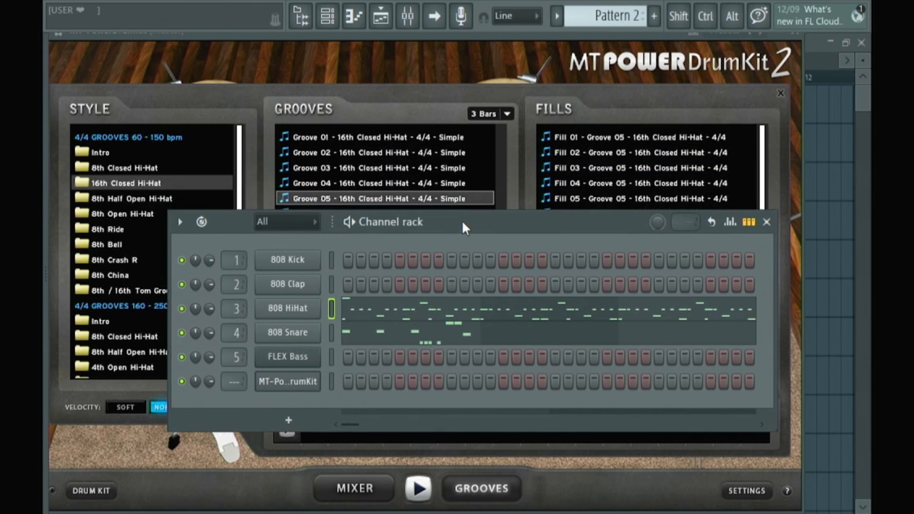
pyautogui.moveTo(597, 158); pyautogui.dragTo(303, 283)
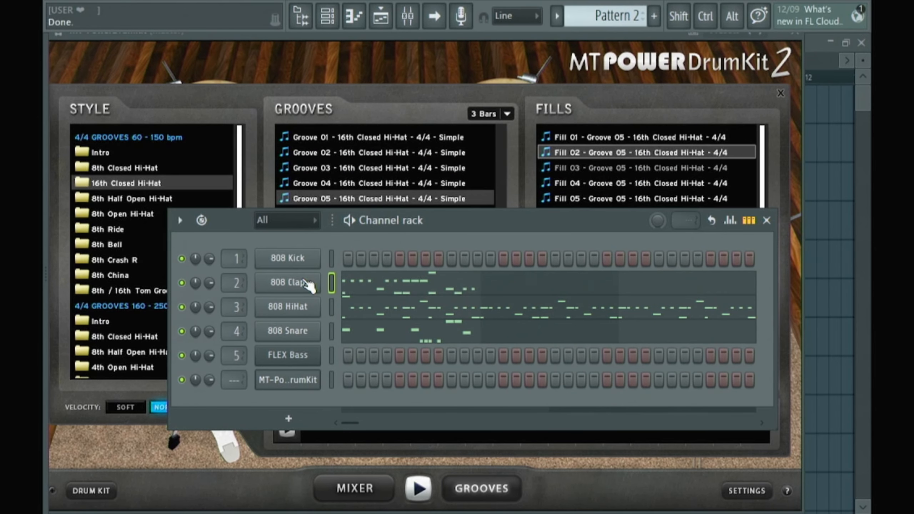
pyautogui.click(767, 220)
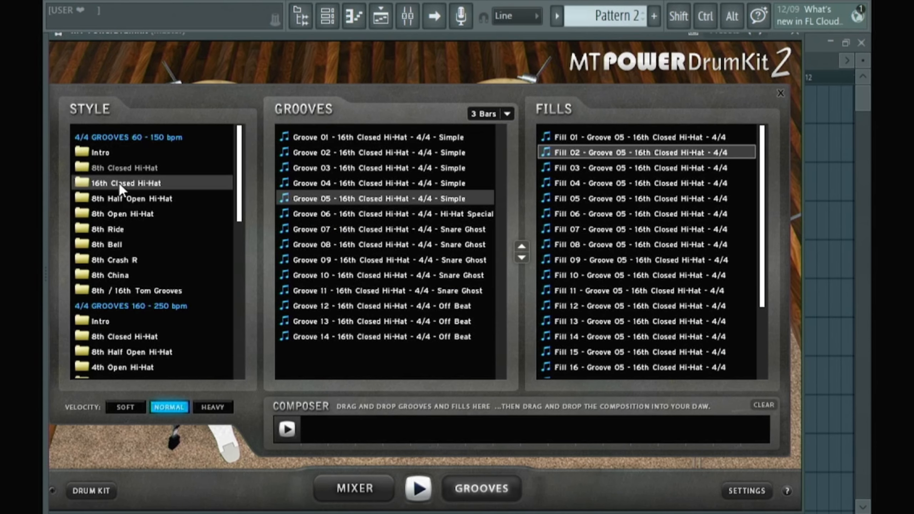
# - Look through the remaining groove styles down to the 6/8 category and set the groove velocity to Heavy
pyautogui.scroll(-1, 119, 186)
pyautogui.scroll(-8, 126, 330)
pyautogui.scroll(6, 126, 331)
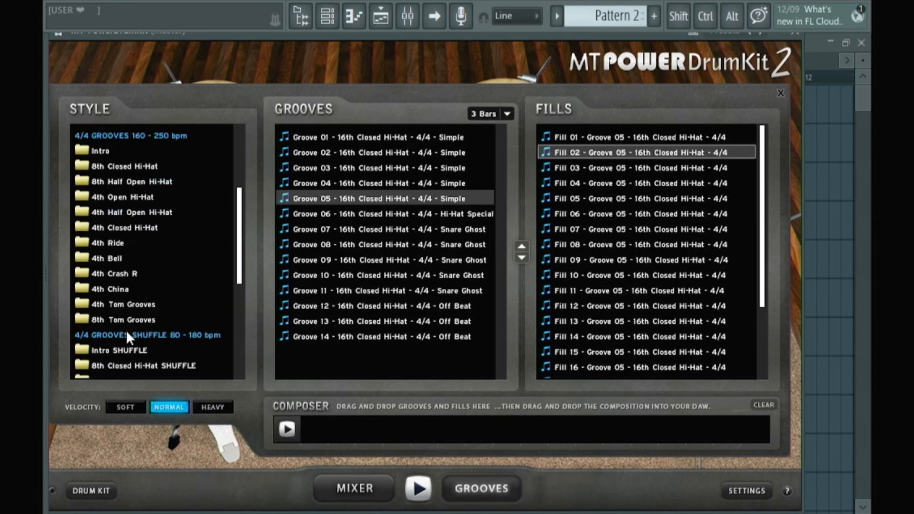
pyautogui.scroll(-6, 126, 331)
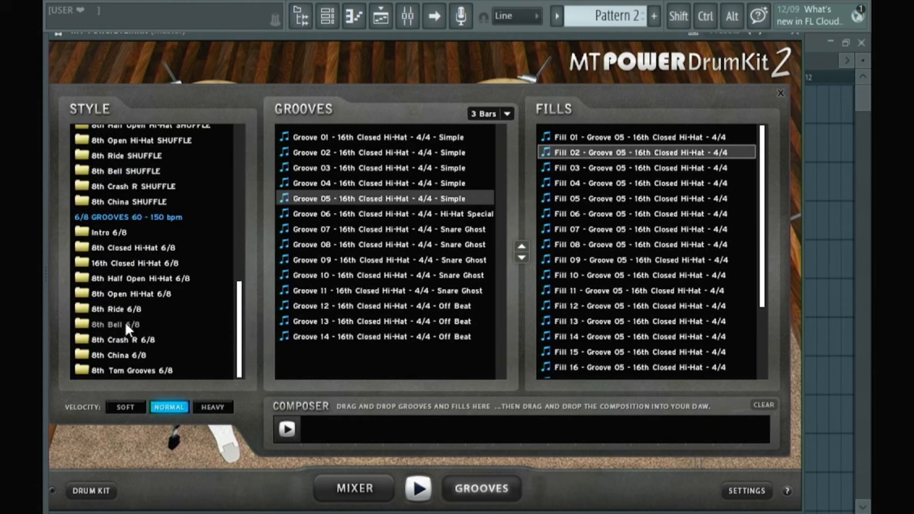
pyautogui.click(126, 406)
pyautogui.click(159, 406)
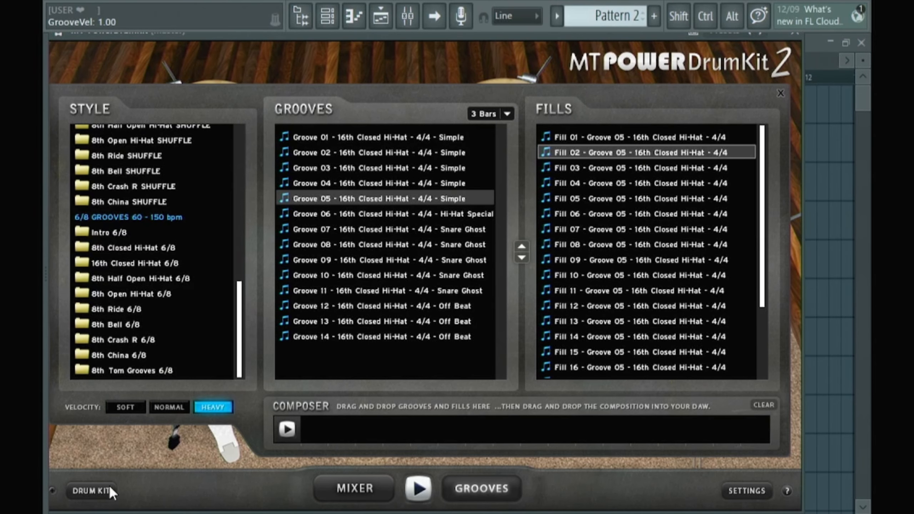
# - Show the drum kit view and return to the groove browser
pyautogui.click(94, 491)
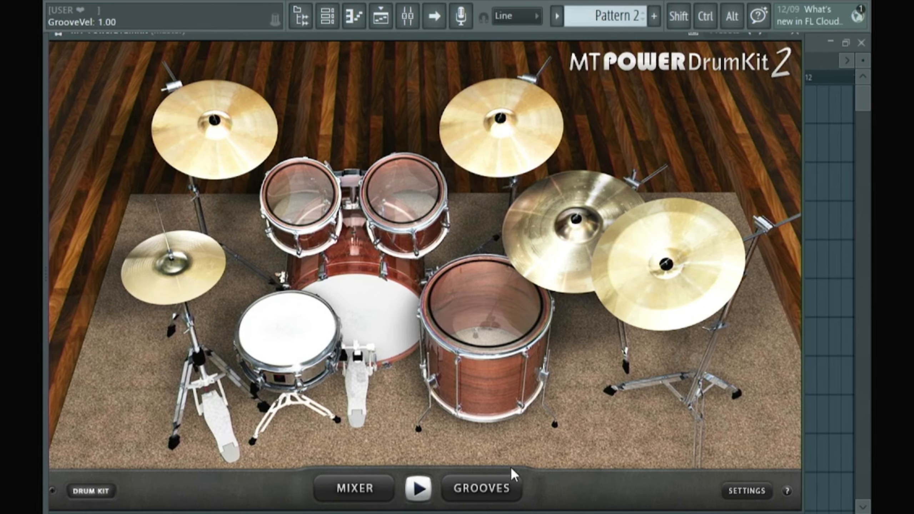
pyautogui.click(483, 491)
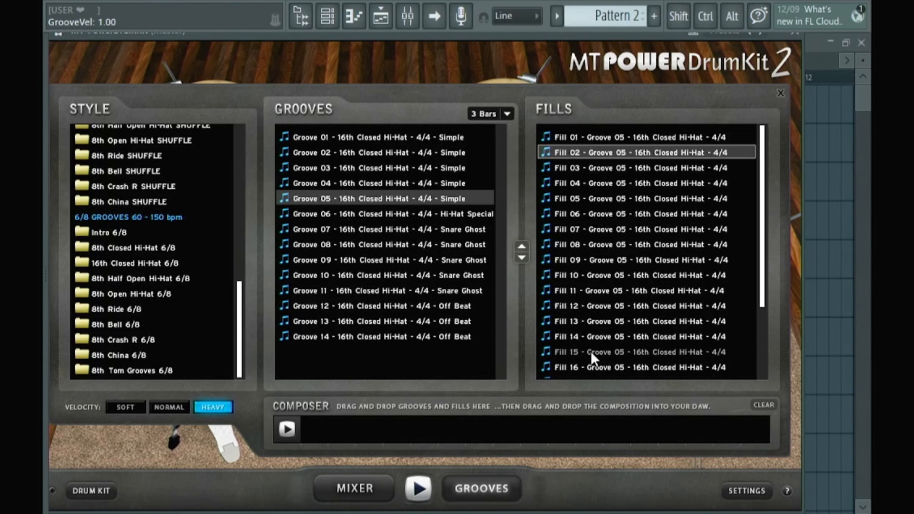
# - Move the notes from the 808 Snare channel to the MT-PowerDrumKit channel in Pattern 2
pyautogui.click(328, 16)
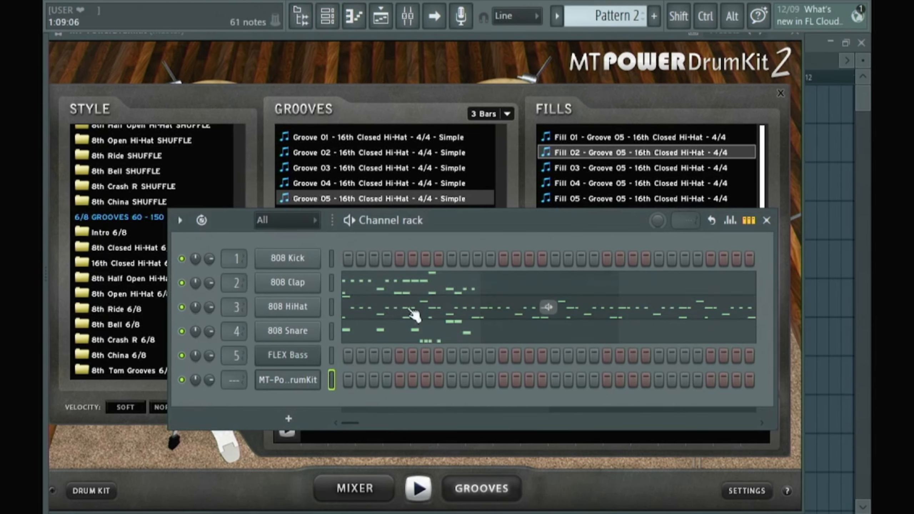
pyautogui.click(333, 333)
pyautogui.hotkey('ctrl', 'x')
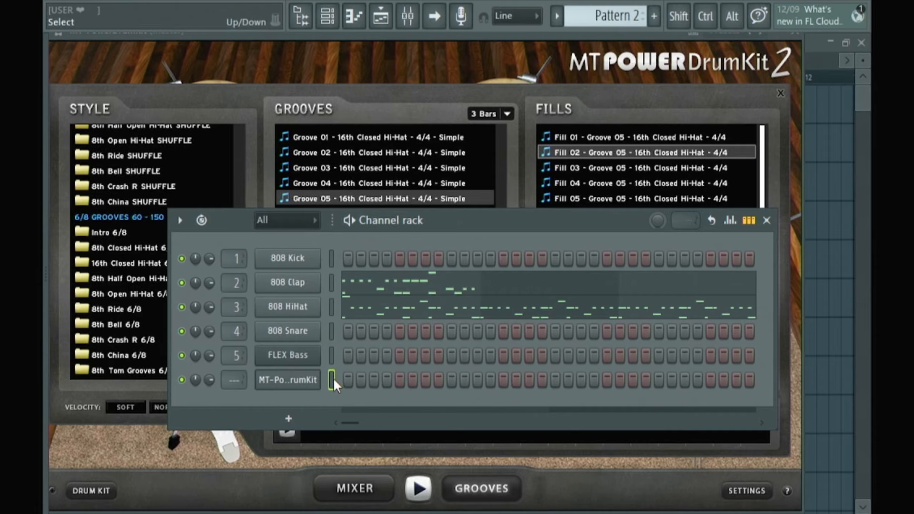
pyautogui.hotkey('ctrl', 'v')
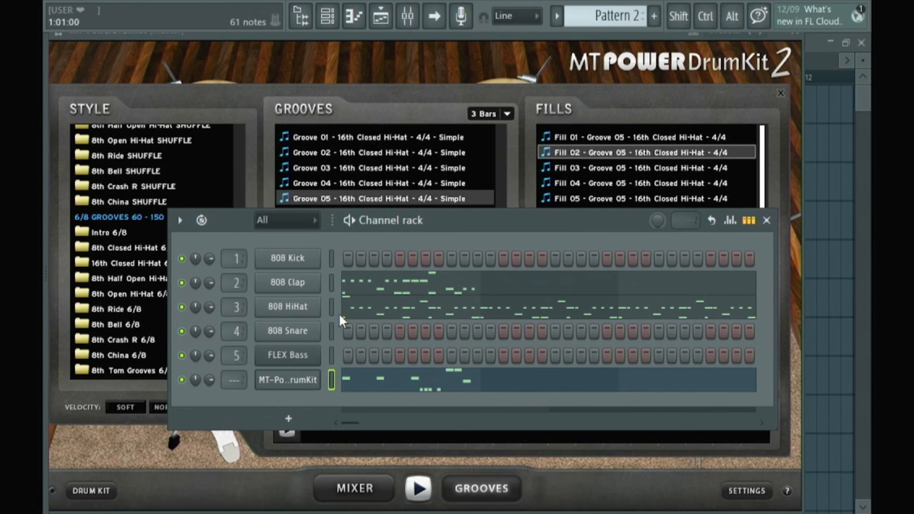
# - Move the notes from the 808 HiHat channel to the MT-PowerDrumKit channel in Pattern 4
pyautogui.hotkey('ctrl', 'x')
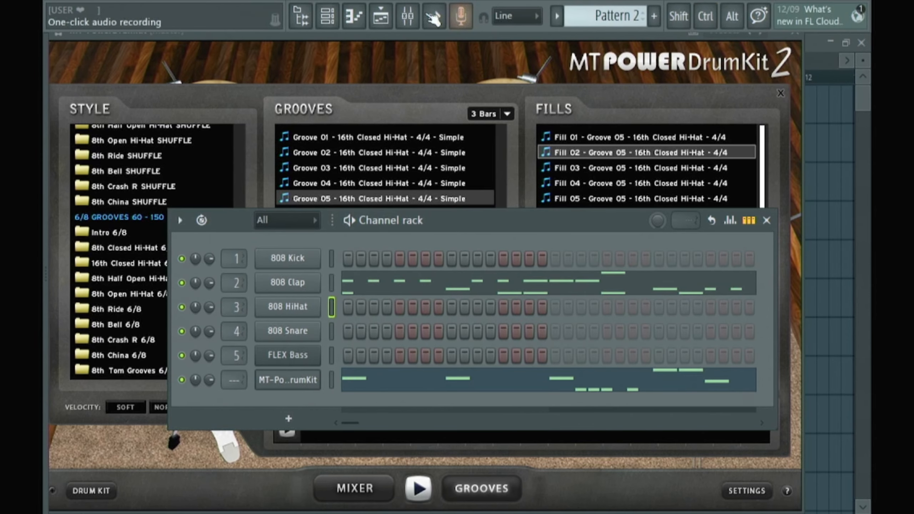
pyautogui.moveTo(636, 18)
pyautogui.mouseDown()
pyautogui.moveTo(601, 11)
pyautogui.moveTo(601, 23)
pyautogui.moveTo(636, 12)
pyautogui.mouseUp()
pyautogui.hotkey('ctrl', 'v')
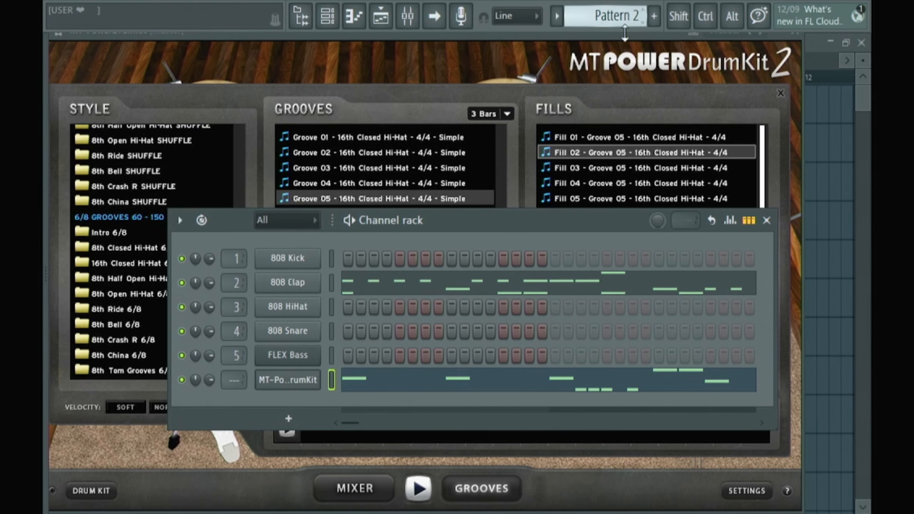
# - Move the notes from the 808 Clap channel in Pattern 2 to the MT-PowerDrumKit channel in Pattern 6
pyautogui.click(332, 284)
pyautogui.hotkey('ctrl', 'x')
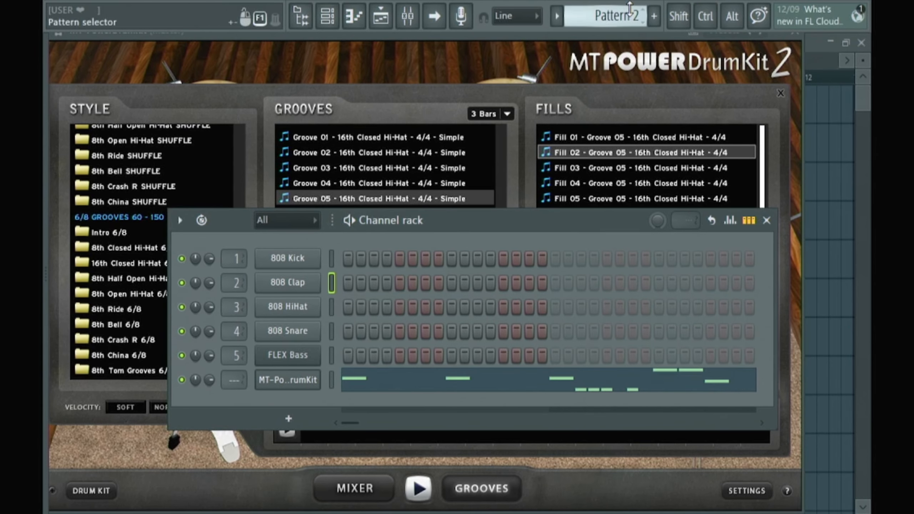
pyautogui.moveTo(630, 15); pyautogui.dragTo(630, 4)
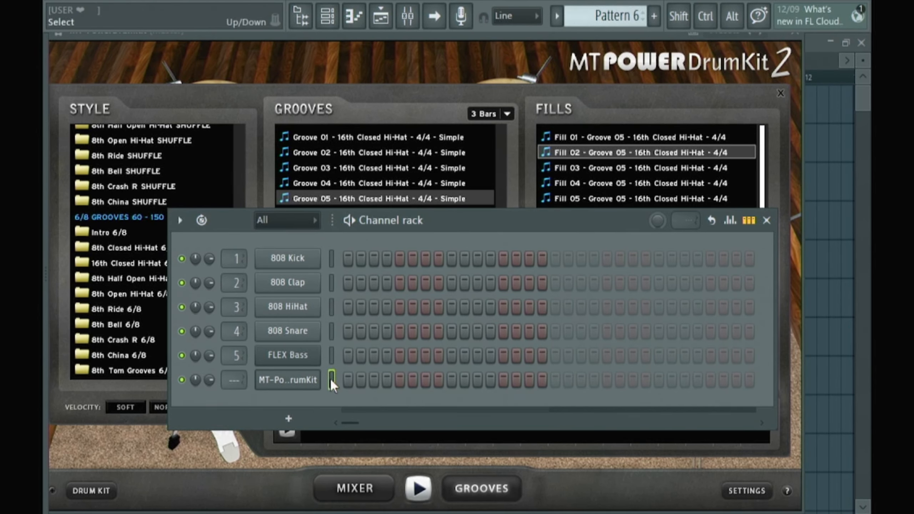
pyautogui.hotkey('ctrl', 'v')
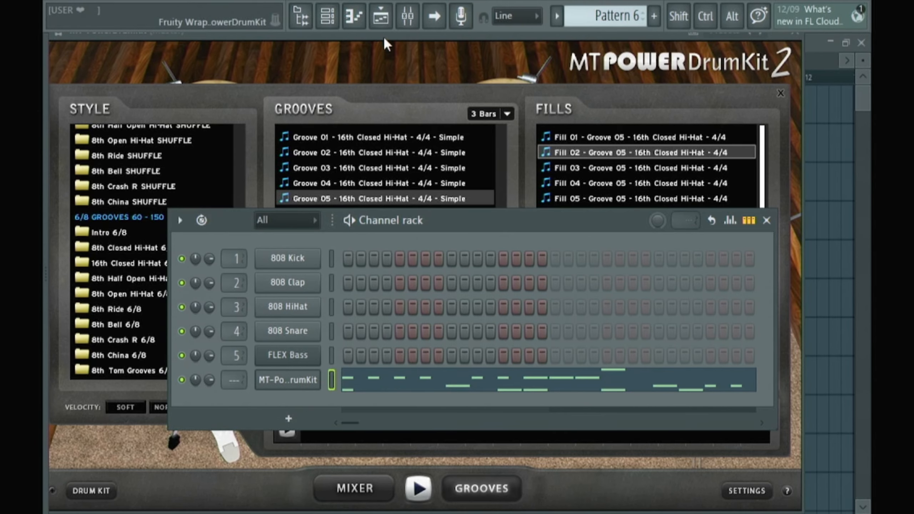
# - Place Pattern 2 at bar 1 and Pattern 4 at bar 2 on Track 1 of the playlist
pyautogui.click(381, 16)
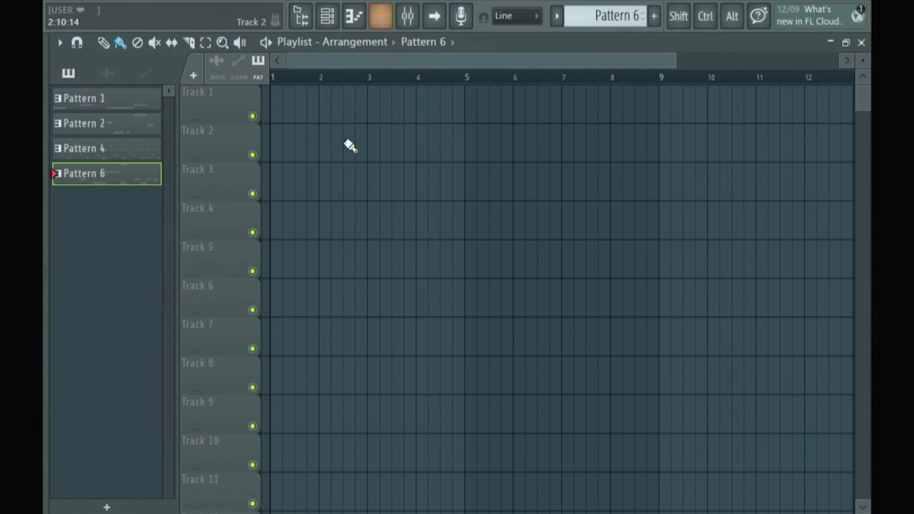
pyautogui.click(87, 124)
pyautogui.moveTo(288, 114)
pyautogui.mouseDown()
pyautogui.moveTo(312, 108)
pyautogui.moveTo(272, 108)
pyautogui.mouseUp()
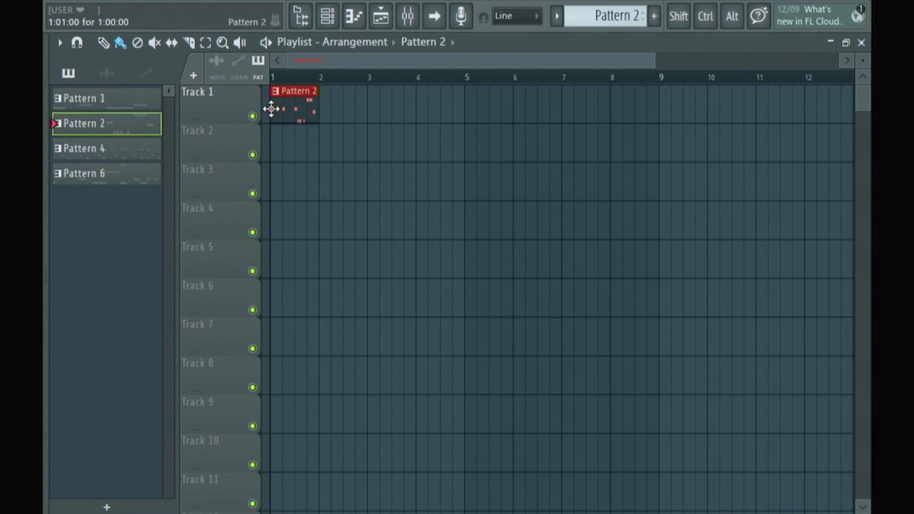
pyautogui.click(119, 148)
pyautogui.click(324, 117)
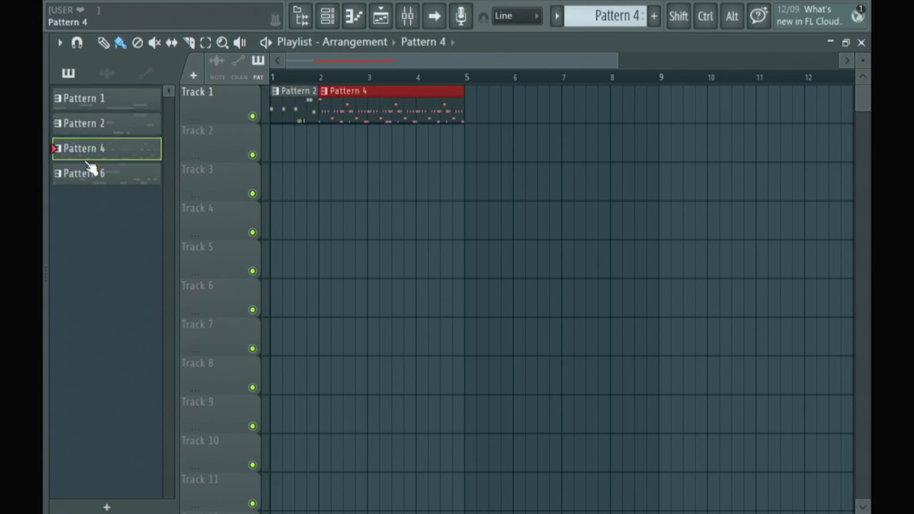
# - Add Pattern 6 at bar 5 and Pattern 4 at bar 6 on Track 1, and play back the arrangement
pyautogui.click(90, 173)
pyautogui.click(471, 113)
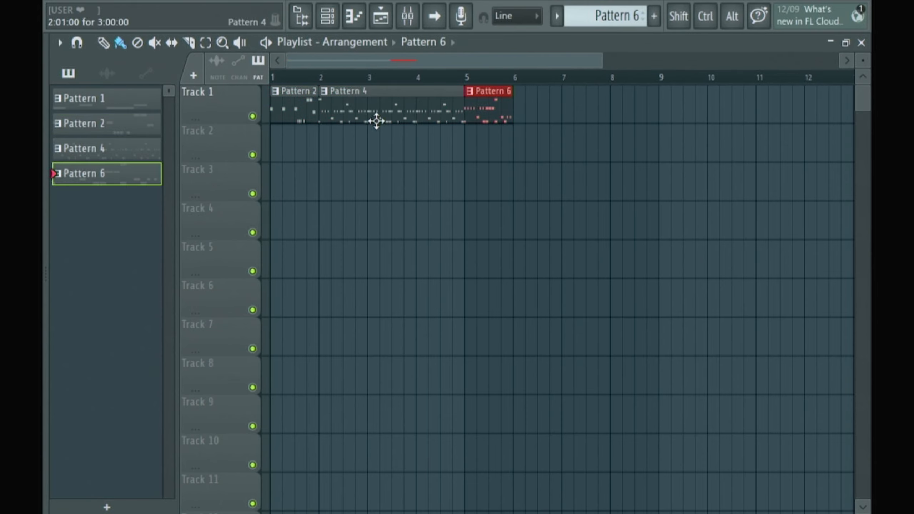
pyautogui.click(449, 108)
pyautogui.click(528, 115)
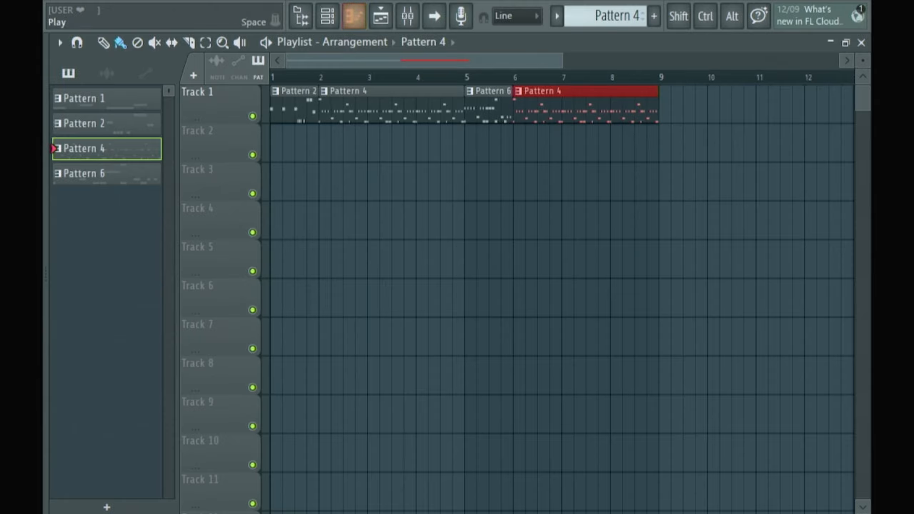
pyautogui.click(345, 1)
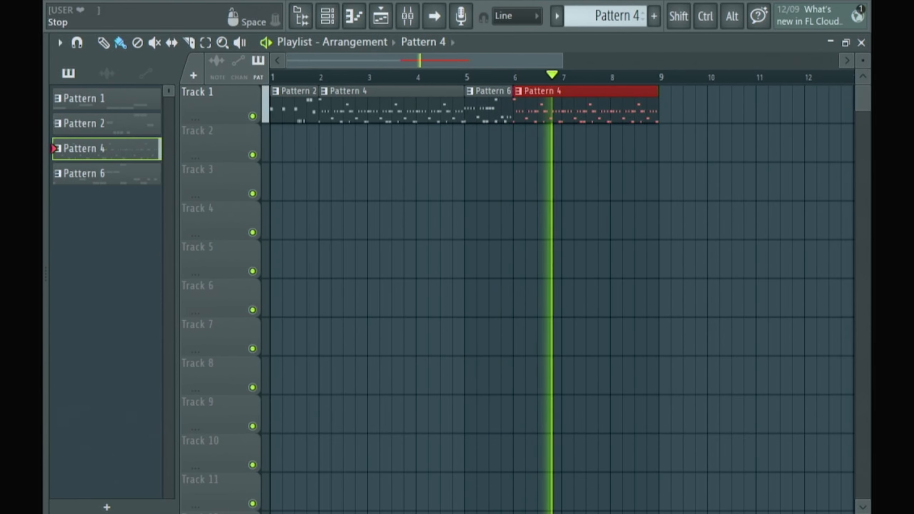
pyautogui.press('space')
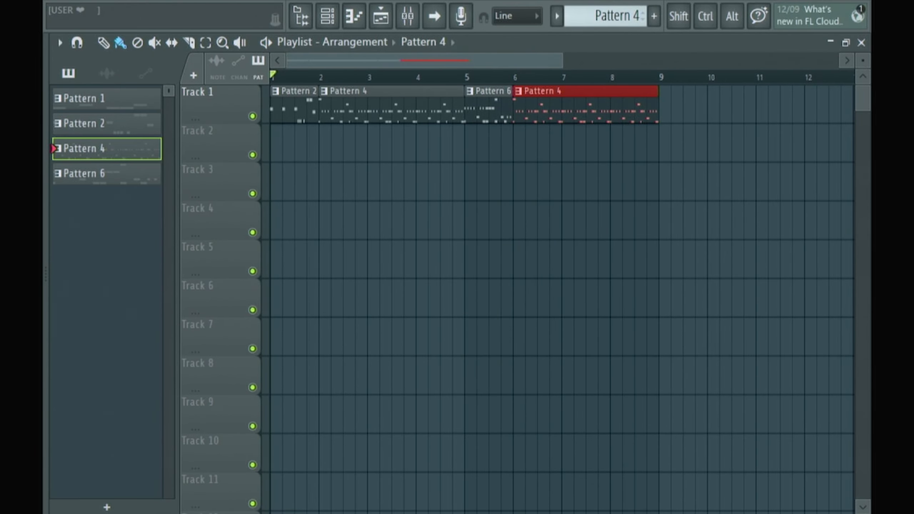
# - Route the MT-PowerDrumKit channel to mixer track 1 and check its signal in the mixer during playback
pyautogui.click(327, 16)
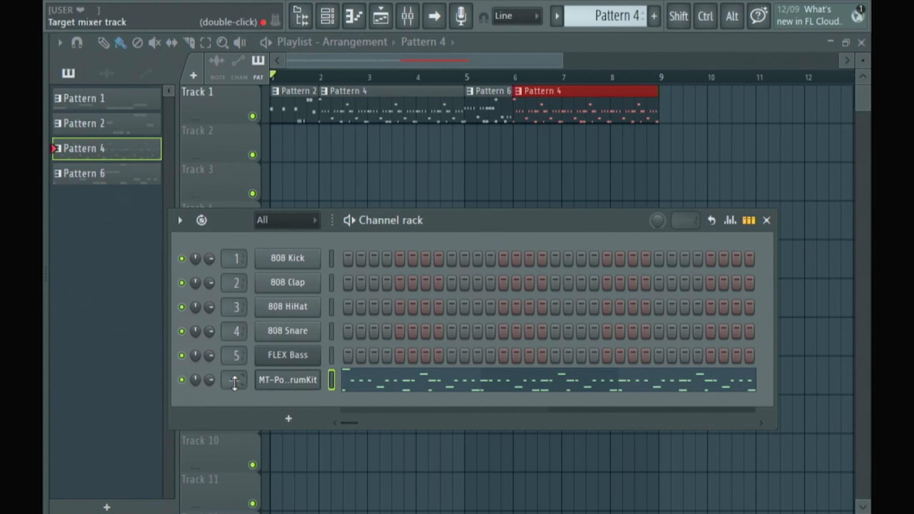
pyautogui.moveTo(234, 383); pyautogui.dragTo(234, 377)
pyautogui.click(338, 1)
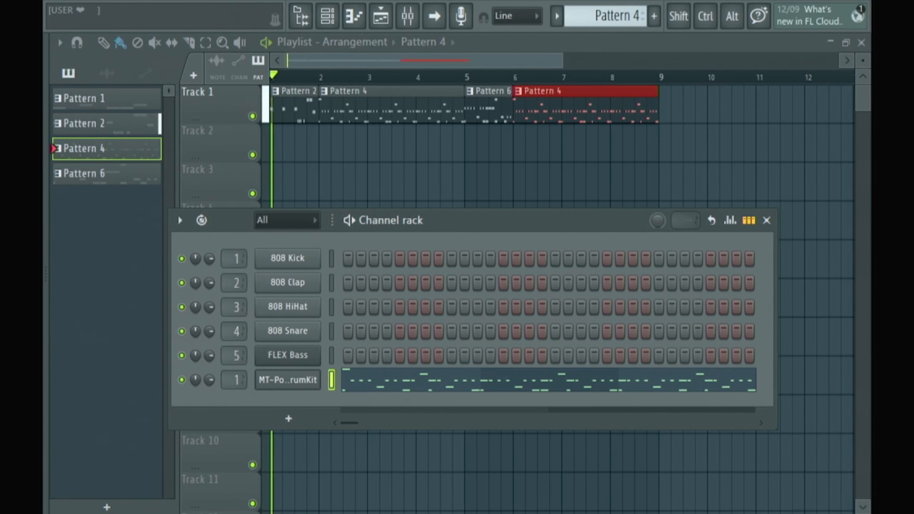
pyautogui.press('F9')
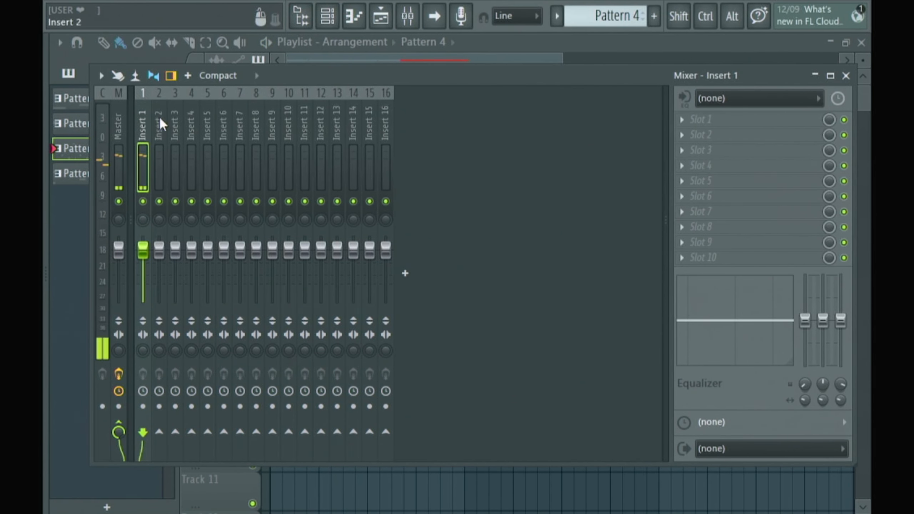
# - Show the drum kit plugin's own mixer and reposition the plugin window so its title bar is accessible
pyautogui.click(327, 16)
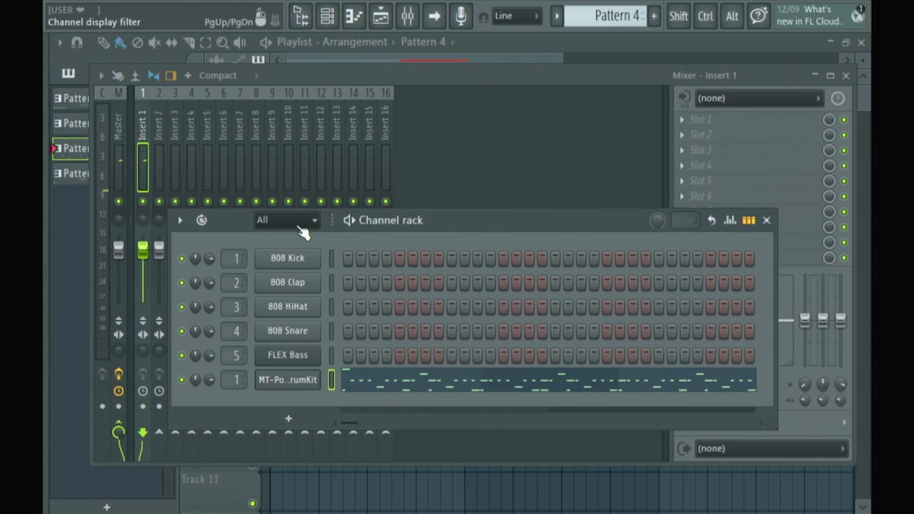
pyautogui.click(290, 381)
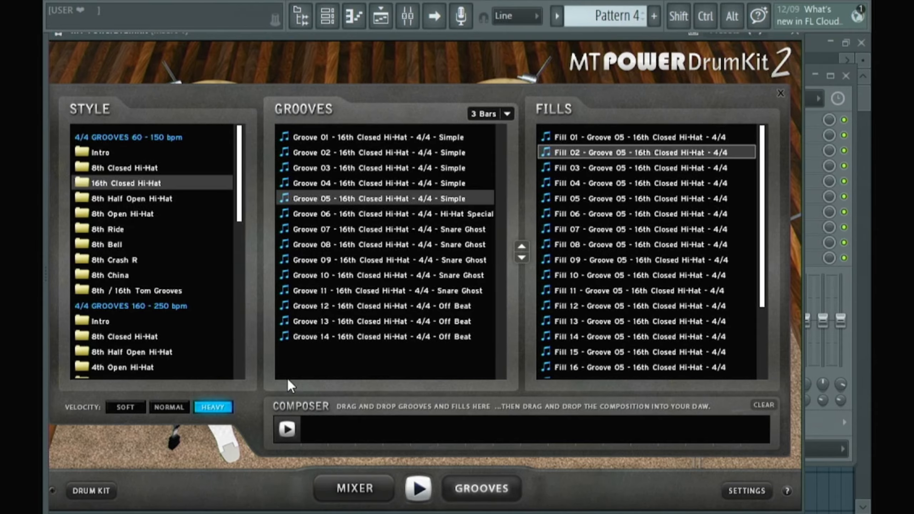
pyautogui.click(345, 483)
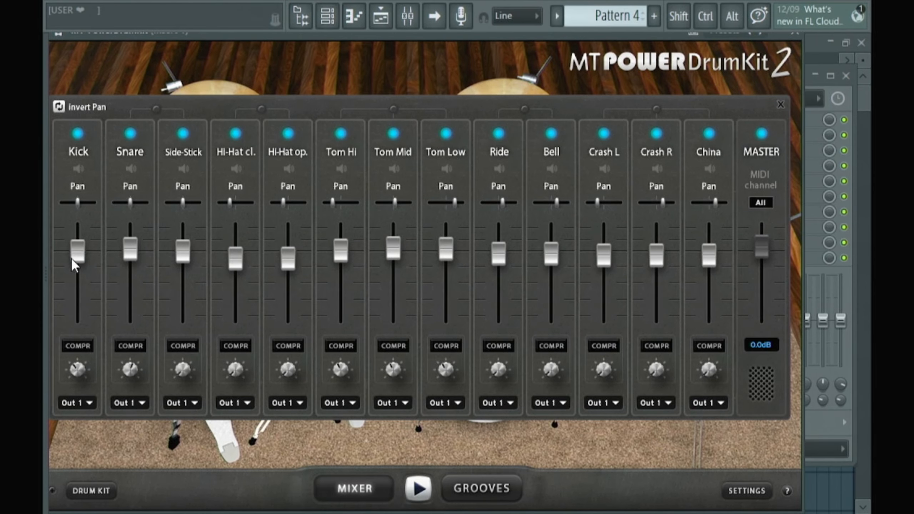
pyautogui.moveTo(202, 36); pyautogui.dragTo(254, 70)
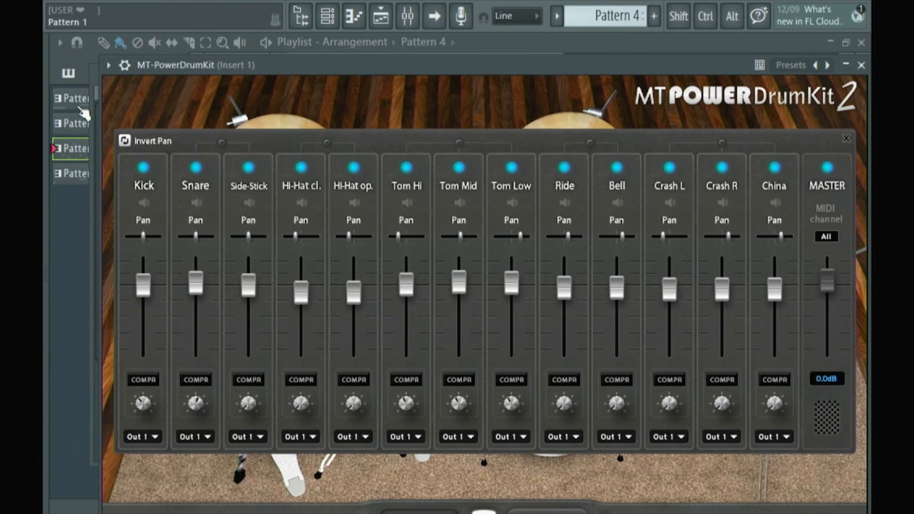
# - Map the MT-PowerDrumKit outputs incrementally from 1 in the wrapper's processing settings, and return to the plugin interface
pyautogui.click(125, 65)
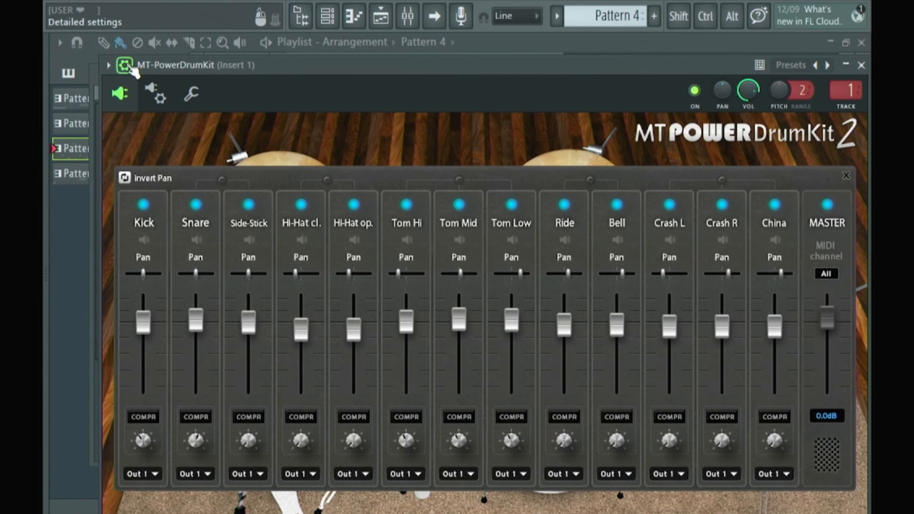
pyautogui.click(191, 96)
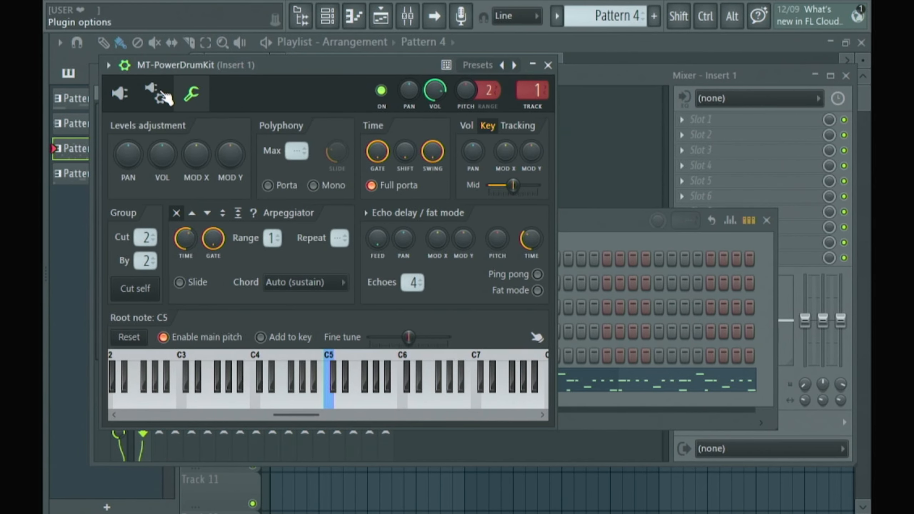
pyautogui.click(161, 95)
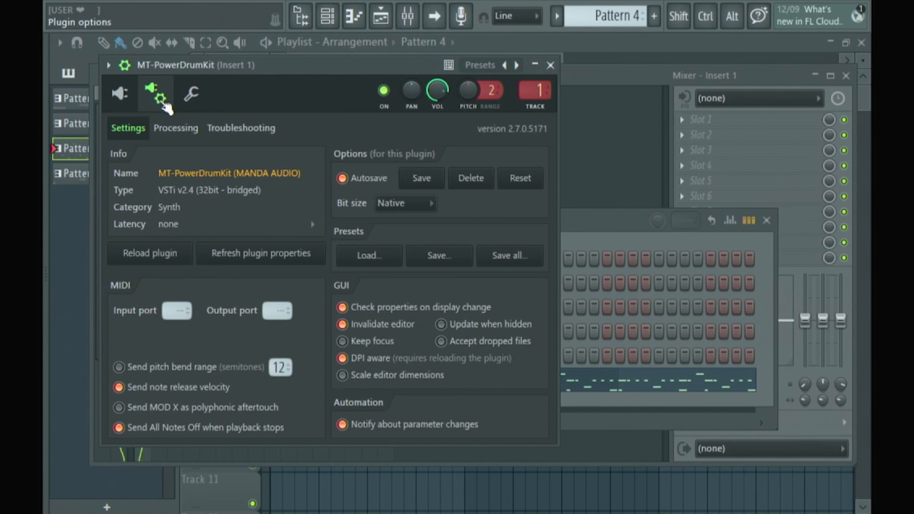
pyautogui.click(177, 130)
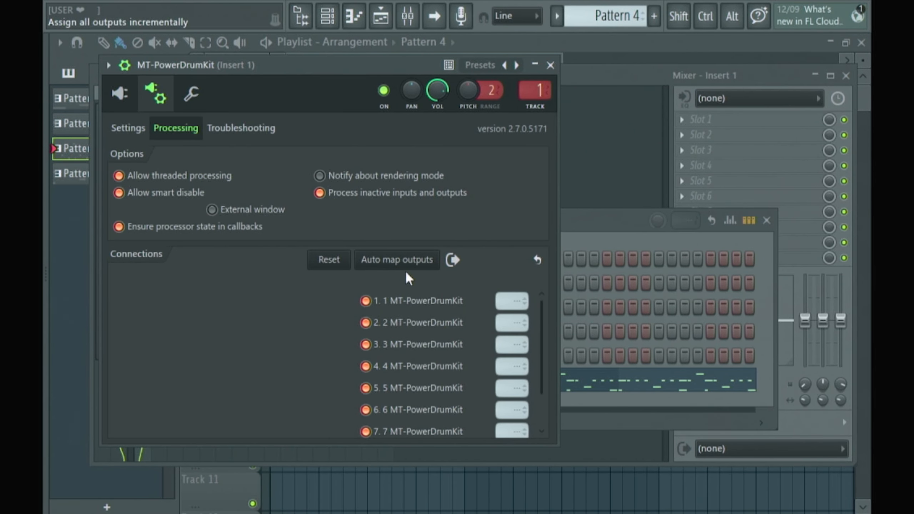
pyautogui.moveTo(521, 301); pyautogui.dragTo(515, 320)
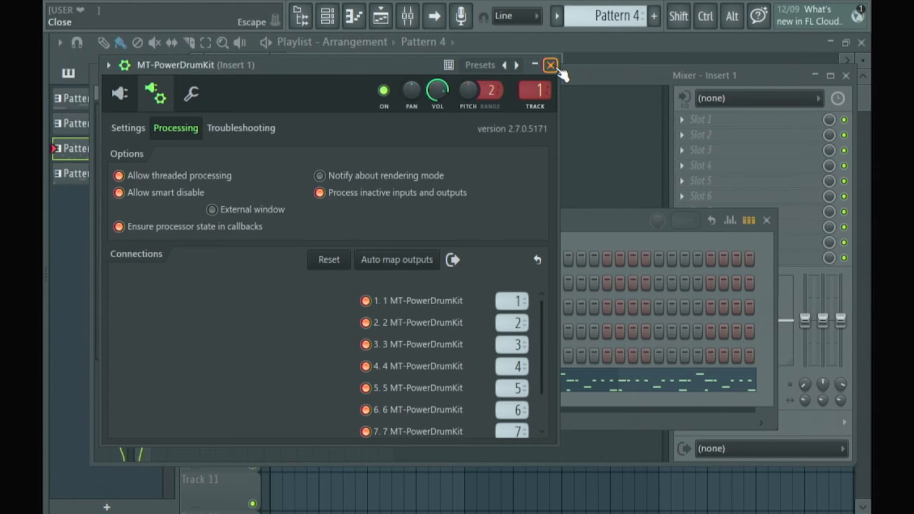
pyautogui.click(120, 95)
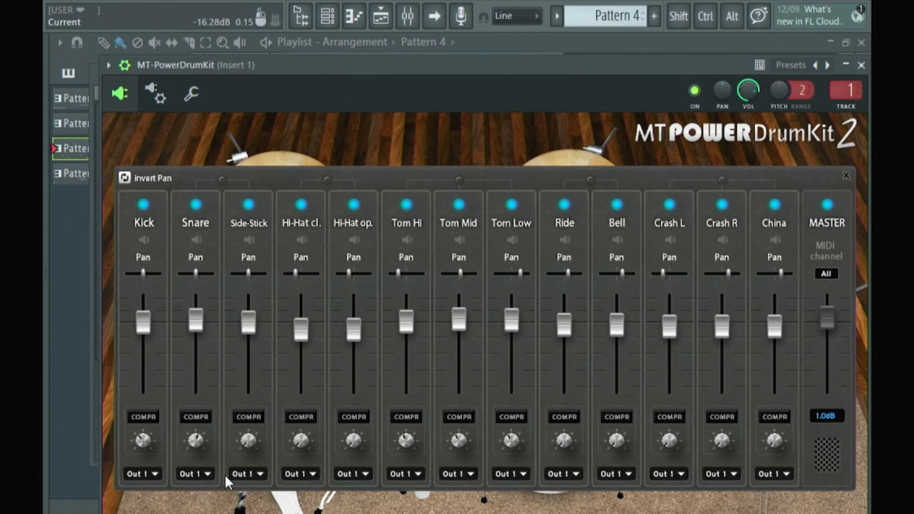
# - Assign the Kick to Out 1 and the Snare to Out 2 in the drum kit mixer
pyautogui.click(152, 474)
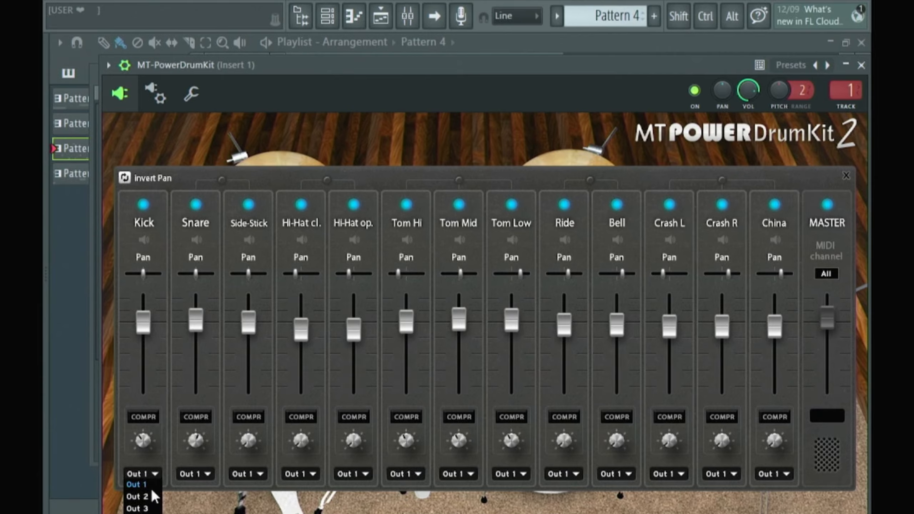
pyautogui.click(142, 486)
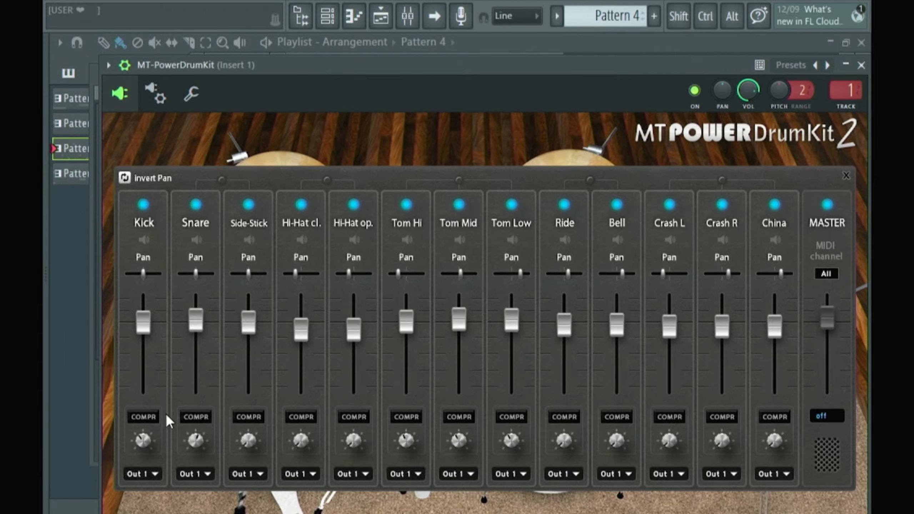
pyautogui.click(198, 476)
pyautogui.click(191, 497)
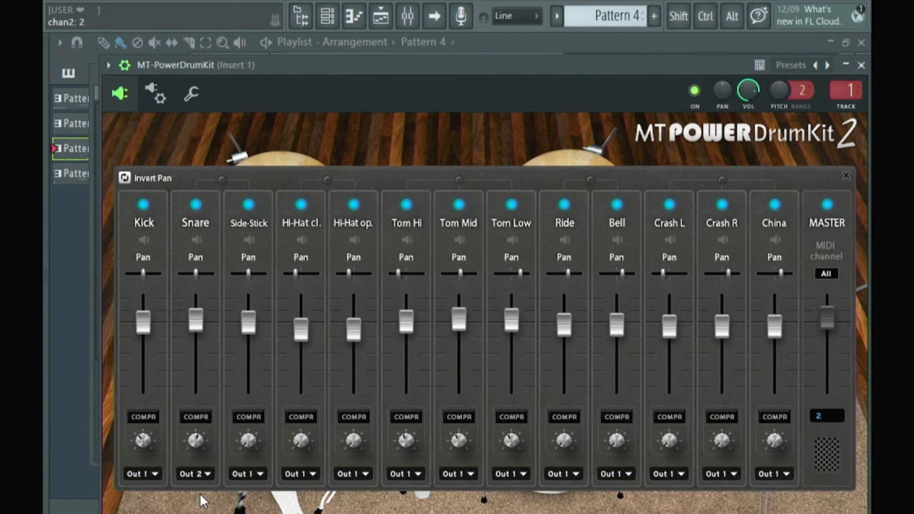
# - Assign the Kick to Out 2 and both the Snare and Side-Stick to Out 3
pyautogui.click(149, 475)
pyautogui.click(155, 499)
pyautogui.click(198, 475)
pyautogui.click(191, 509)
pyautogui.click(242, 477)
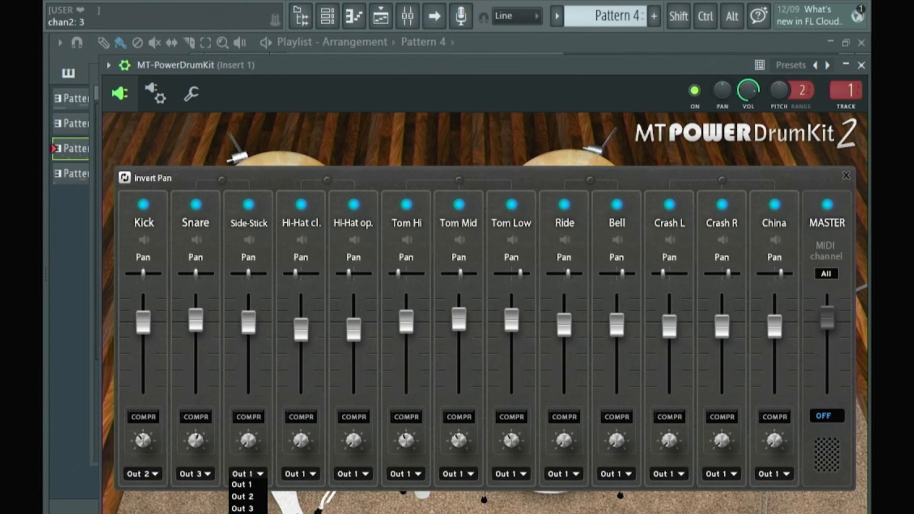
pyautogui.click(240, 509)
# - Move the plugin window up for a full output list and assign the closed Hi-Hat to Out 4
pyautogui.click(310, 477)
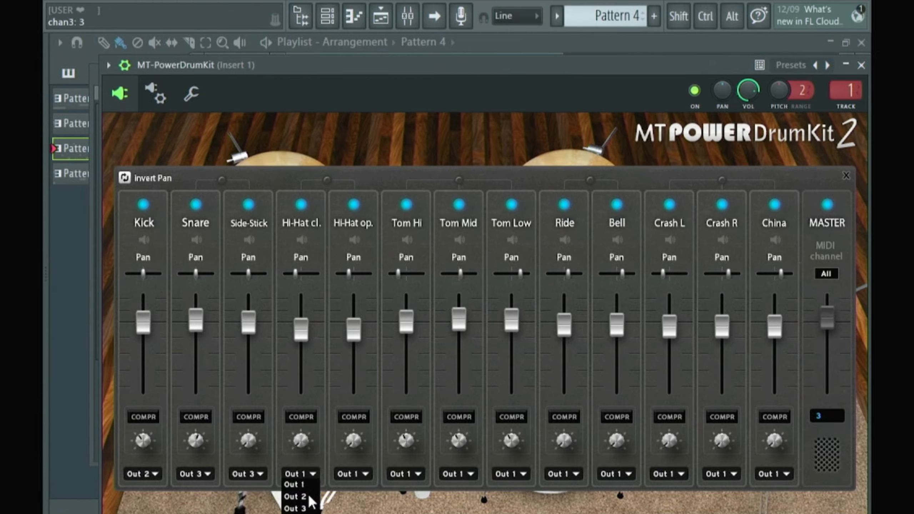
pyautogui.click(357, 66)
pyautogui.moveTo(338, 68); pyautogui.dragTo(330, 33)
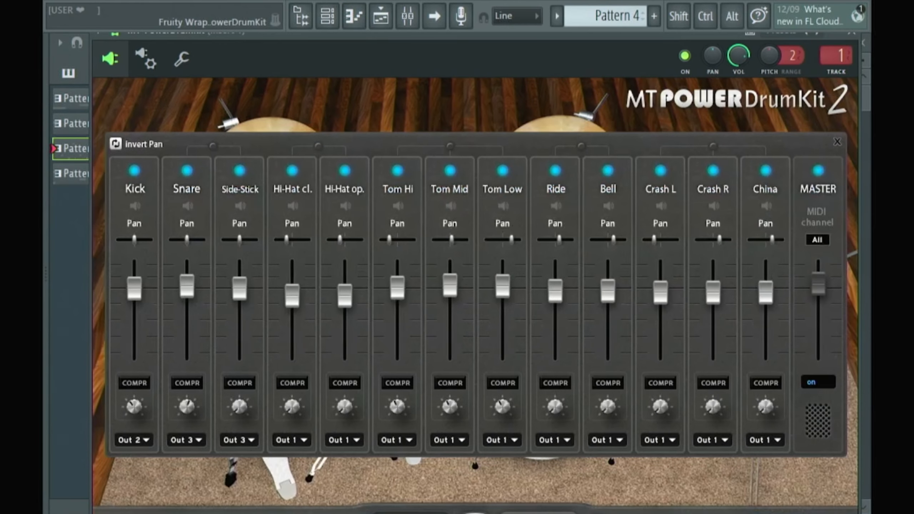
pyautogui.click(304, 442)
pyautogui.click(302, 492)
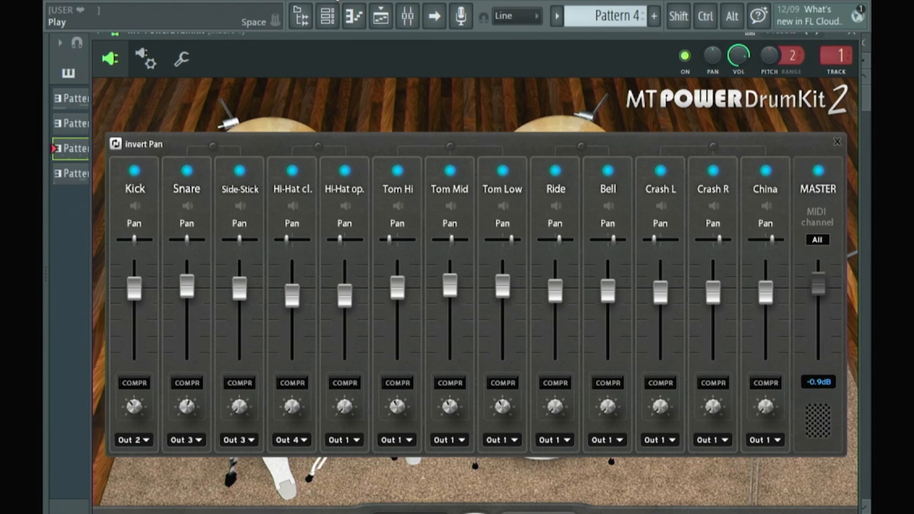
# - Start playback and mute Insert 2, Insert 3 and Insert 4 in the FL Studio mixer
pyautogui.click(336, 0)
pyautogui.click(407, 16)
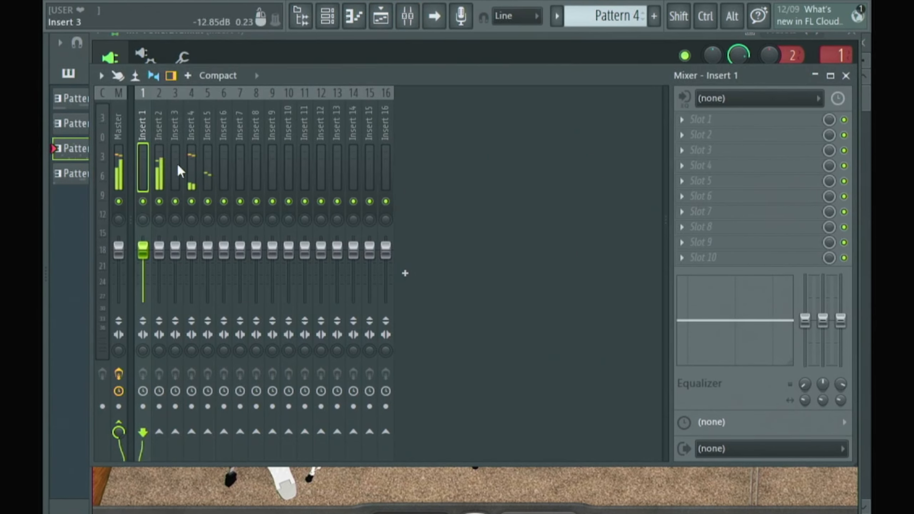
pyautogui.click(159, 202)
pyautogui.click(175, 202)
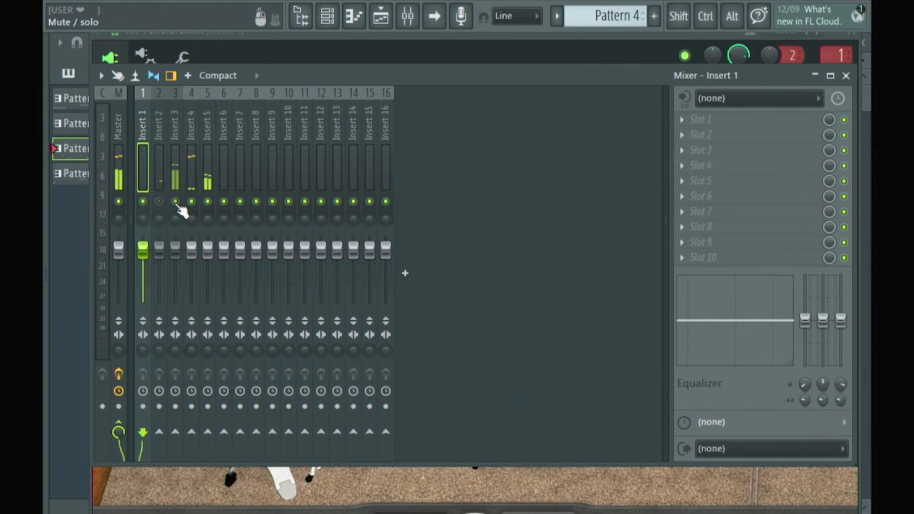
pyautogui.click(192, 202)
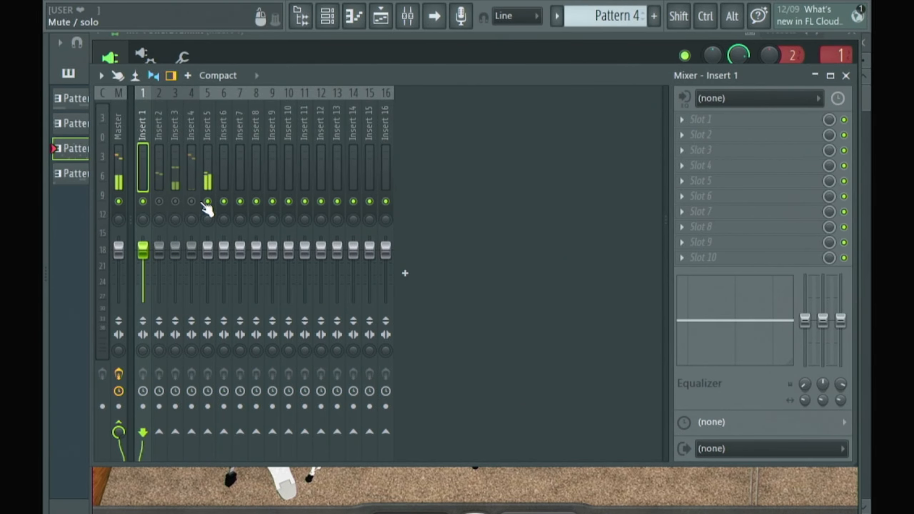
# - Mute Insert 5 and toggle Insert 2 on and off again to compare the drum outputs during playback
pyautogui.click(208, 202)
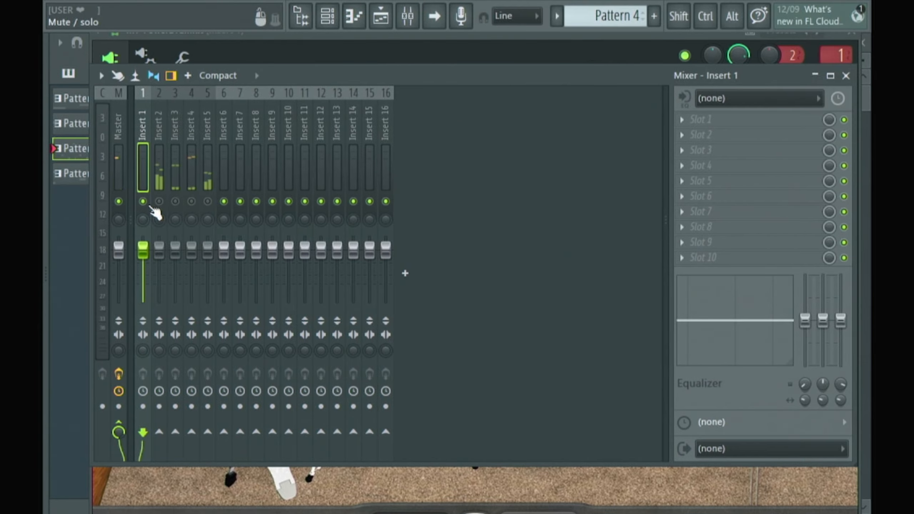
pyautogui.click(160, 203)
pyautogui.click(159, 202)
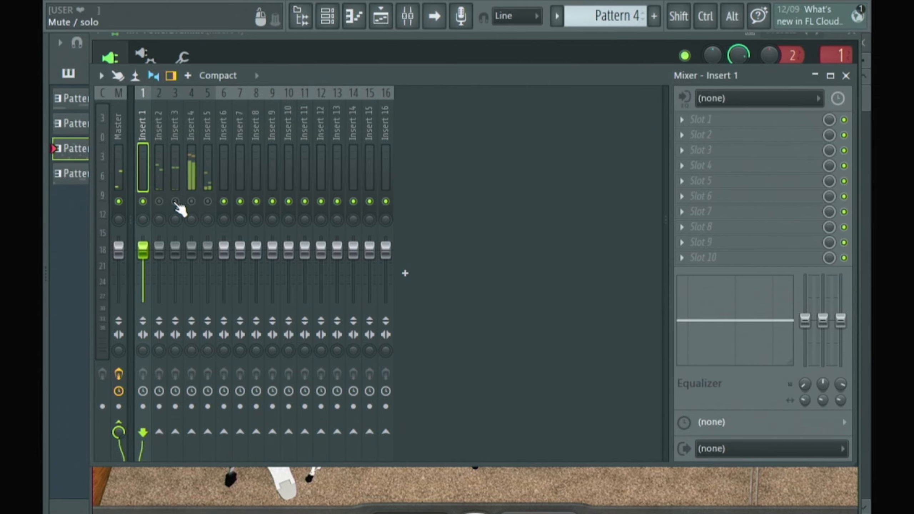
# - Unmute Insert 3, Insert 4 and Insert 5 in the mixer and stop playback
pyautogui.click(175, 202)
pyautogui.click(191, 202)
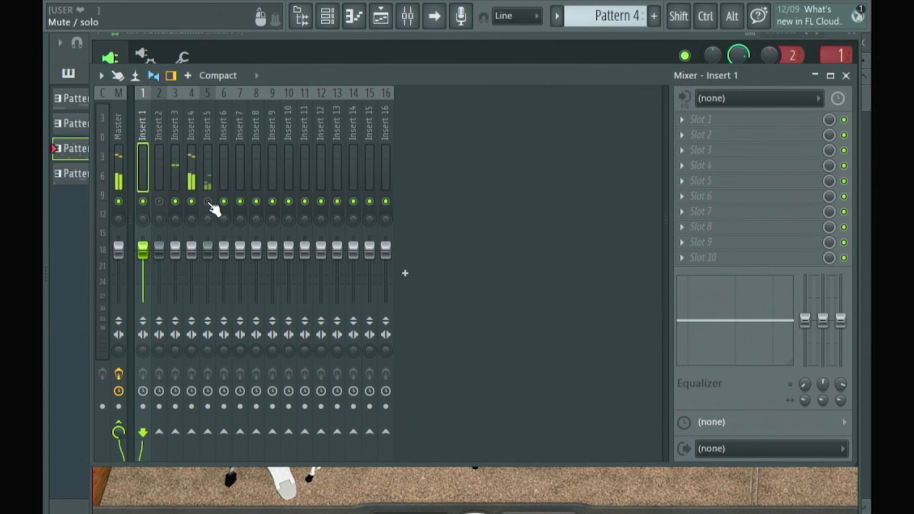
pyautogui.click(208, 202)
pyautogui.press('space')
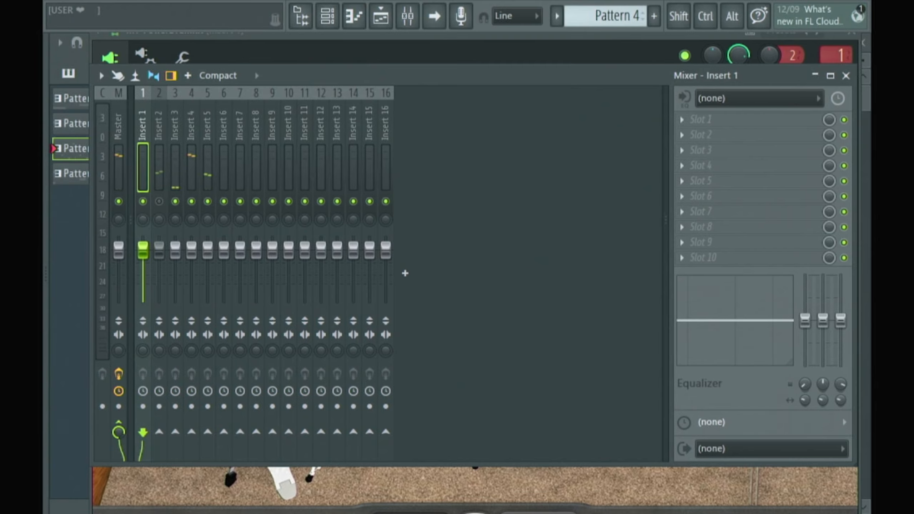
# - Rename the Insert 3 mixer track as kick and view the effect plugins available for its first slot
pyautogui.rightClick(169, 139)
pyautogui.click(271, 16)
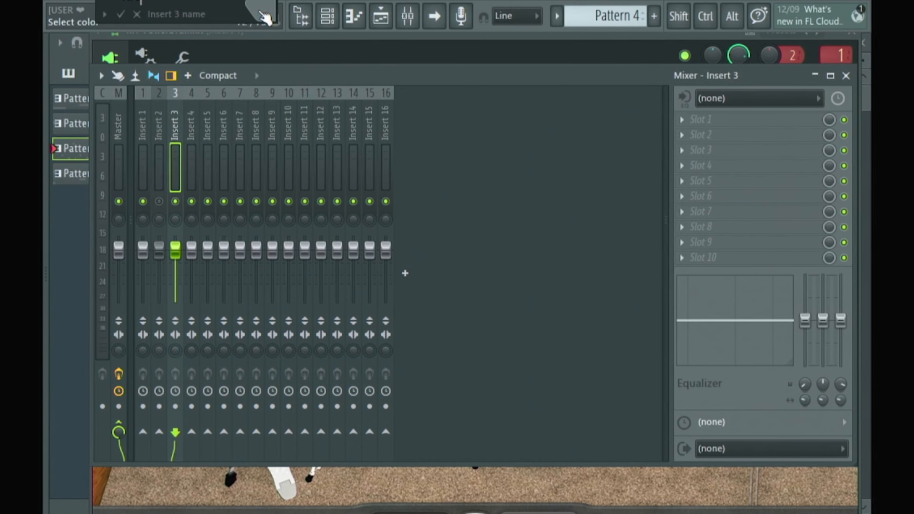
pyautogui.write('kick')
pyautogui.press('Return')
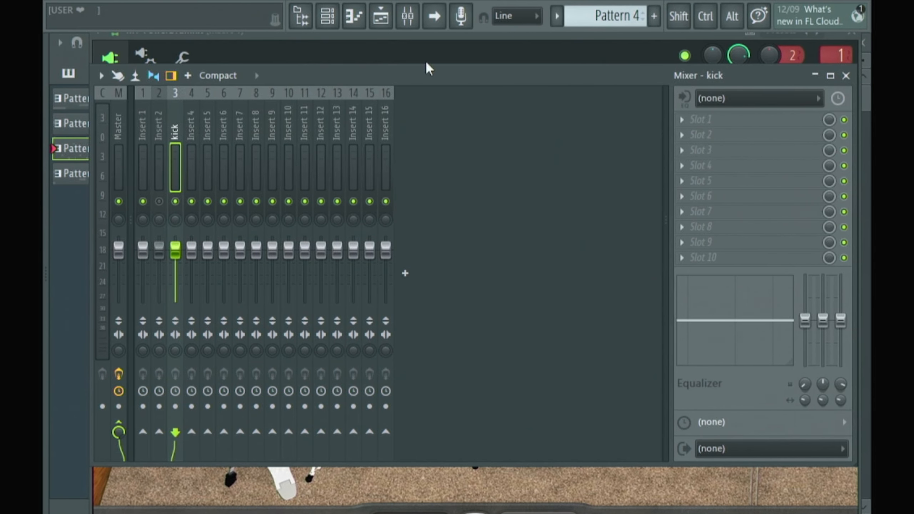
pyautogui.click(696, 124)
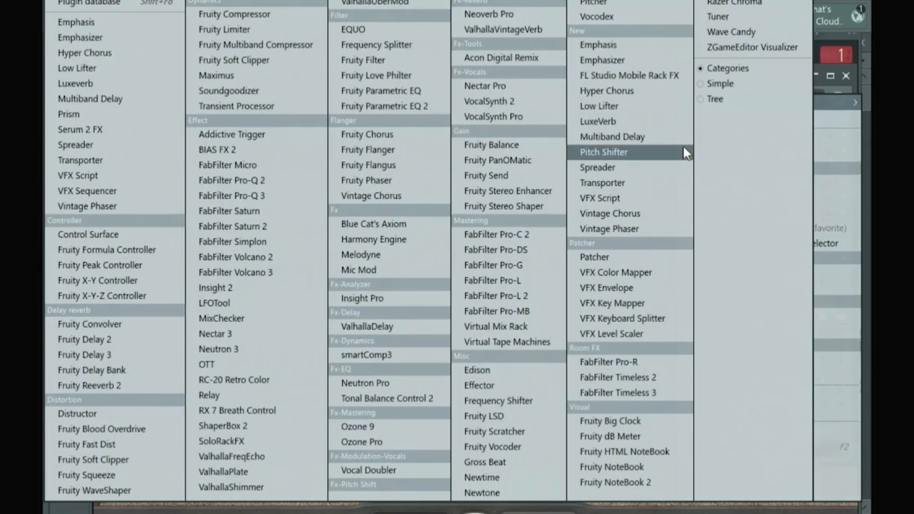
pyautogui.click(829, 89)
# - Lower the volume faders of the kick and Insert 5 tracks and pan Insert 5 to the left
pyautogui.moveTo(177, 255); pyautogui.dragTo(208, 265)
pyautogui.moveTo(208, 219); pyautogui.dragTo(208, 230)
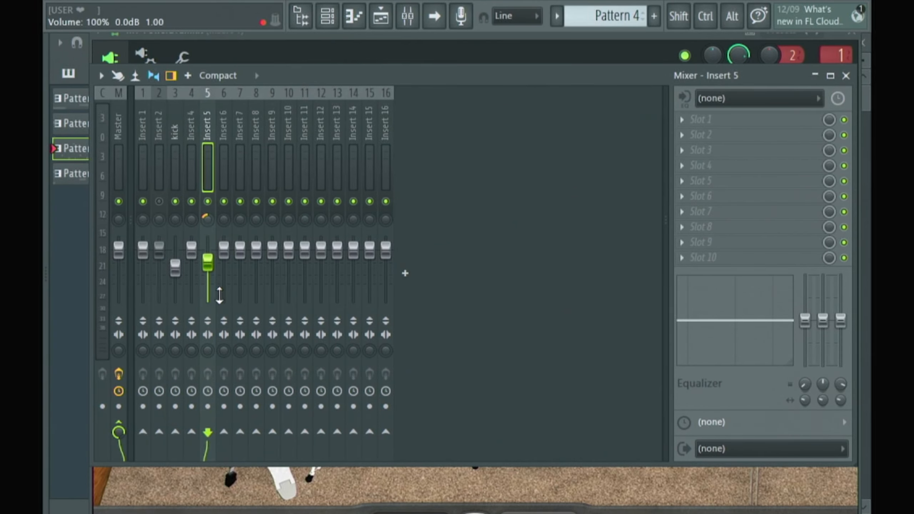